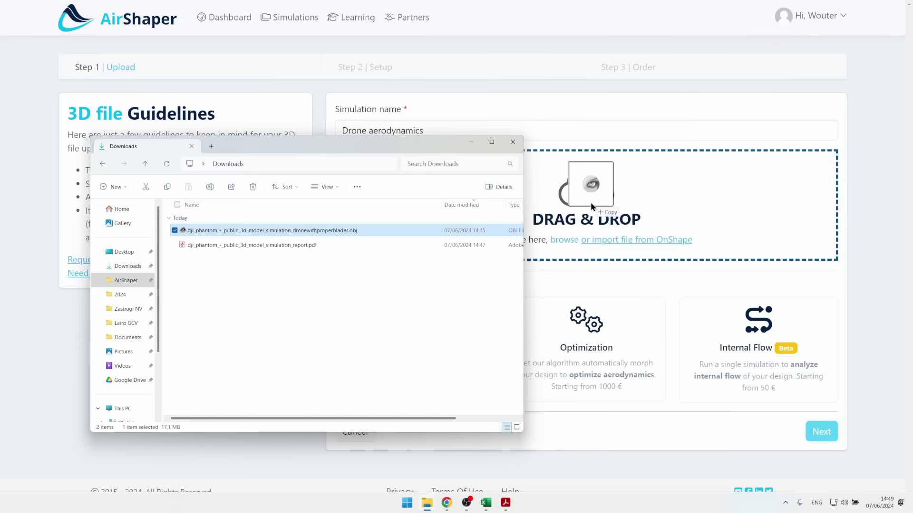
Step: Drop the drone .obj file into the upload area, keep Analysis, and proceed to setup
{"action": "left_click_drag", "start_coordinate": [591, 206], "coordinate": [591, 201]}
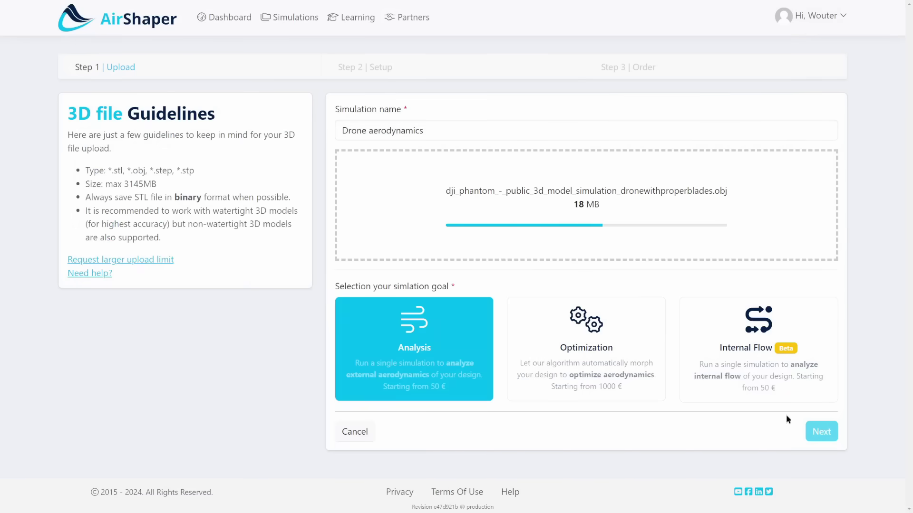
{"action": "left_click", "coordinate": [821, 432]}
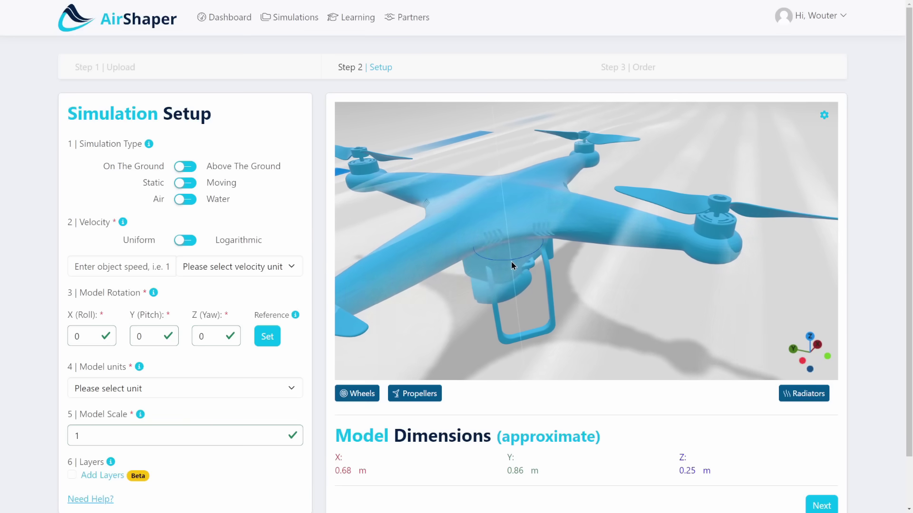
Step: Turn the drone's Z (Yaw) rotation to 50°
{"action": "left_click_drag", "start_coordinate": [515, 270], "coordinate": [600, 302]}
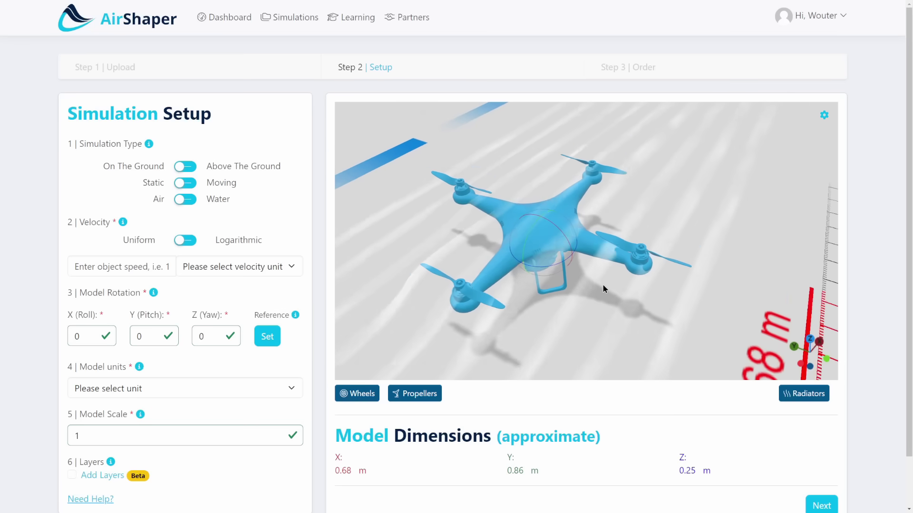
{"action": "left_click_drag", "start_coordinate": [681, 269], "coordinate": [586, 279]}
{"action": "scroll", "coordinate": [604, 294], "scroll_direction": "up", "scroll_amount": 5}
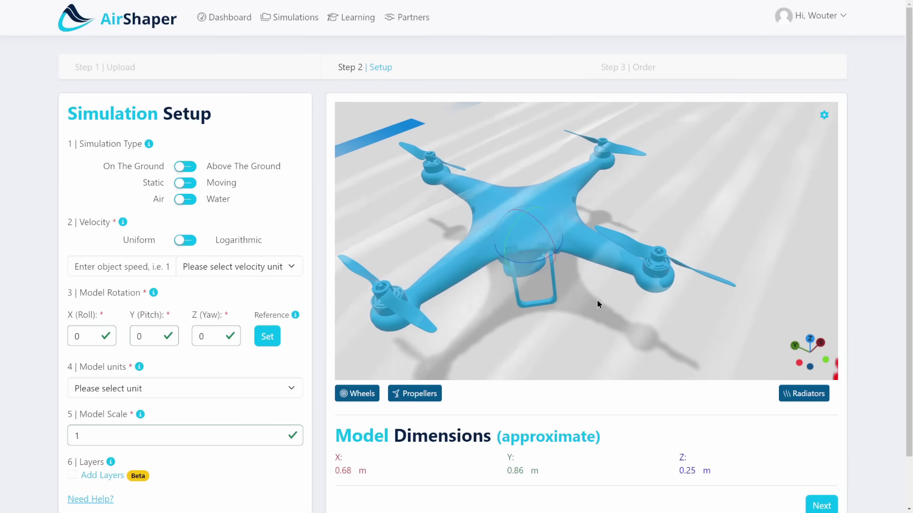
{"action": "scroll", "coordinate": [602, 300], "scroll_direction": "down", "scroll_amount": 4}
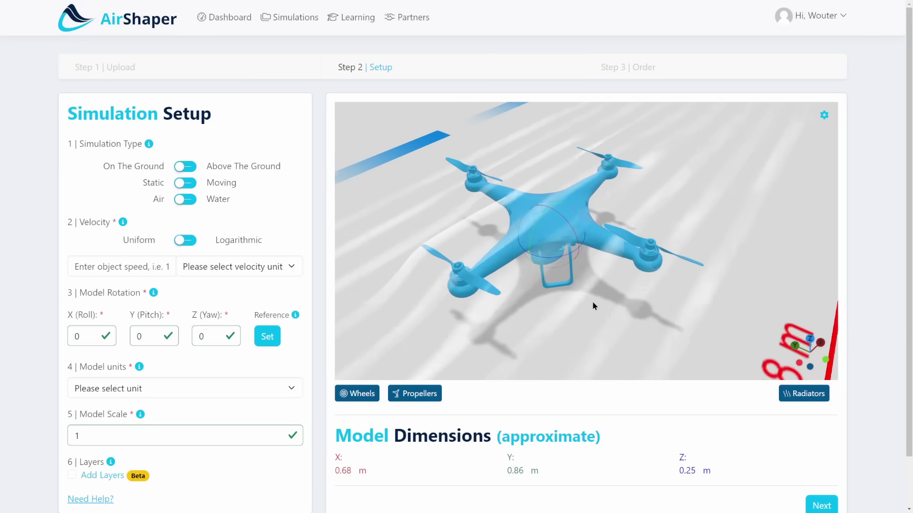
{"action": "left_click_drag", "start_coordinate": [593, 306], "coordinate": [608, 263]}
{"action": "left_click_drag", "start_coordinate": [653, 301], "coordinate": [308, 178]}
Step: Switch the simulation from On The Ground to Above The Ground
{"action": "left_click", "coordinate": [185, 166]}
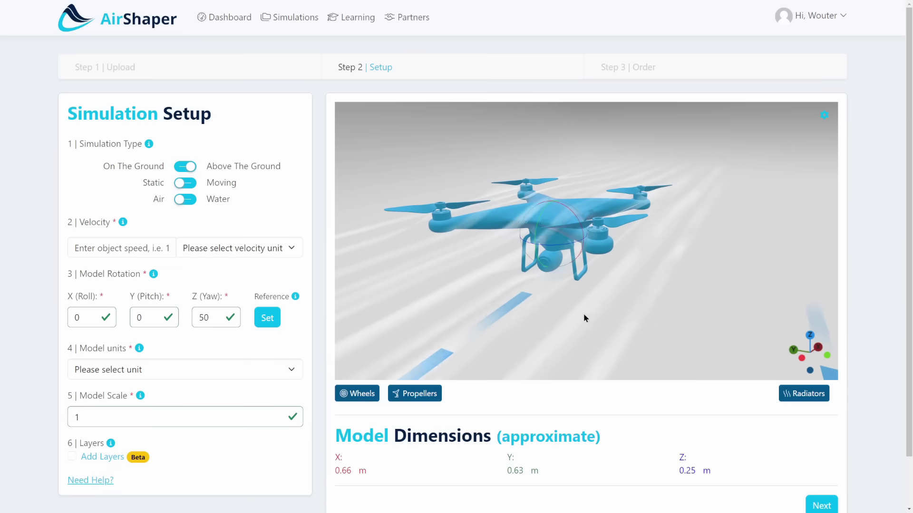
{"action": "left_click_drag", "start_coordinate": [715, 279], "coordinate": [567, 291]}
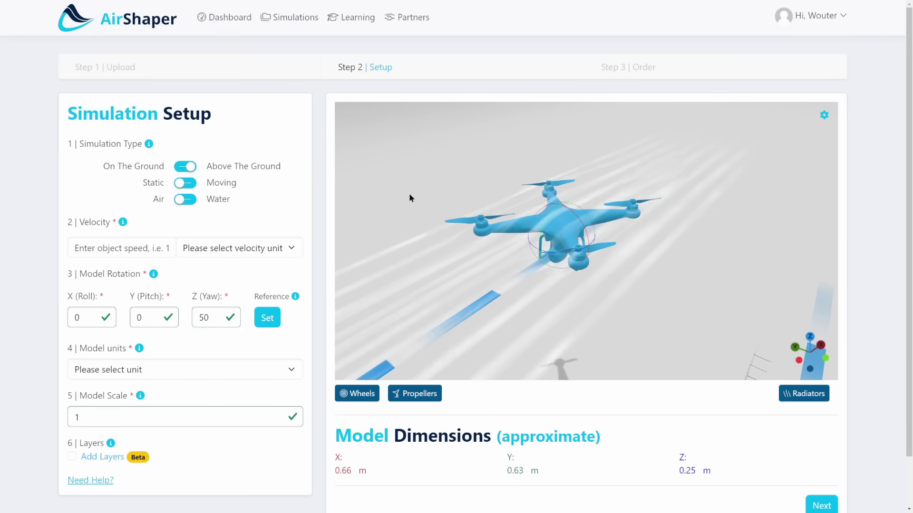
{"action": "left_click_drag", "start_coordinate": [409, 193], "coordinate": [390, 185]}
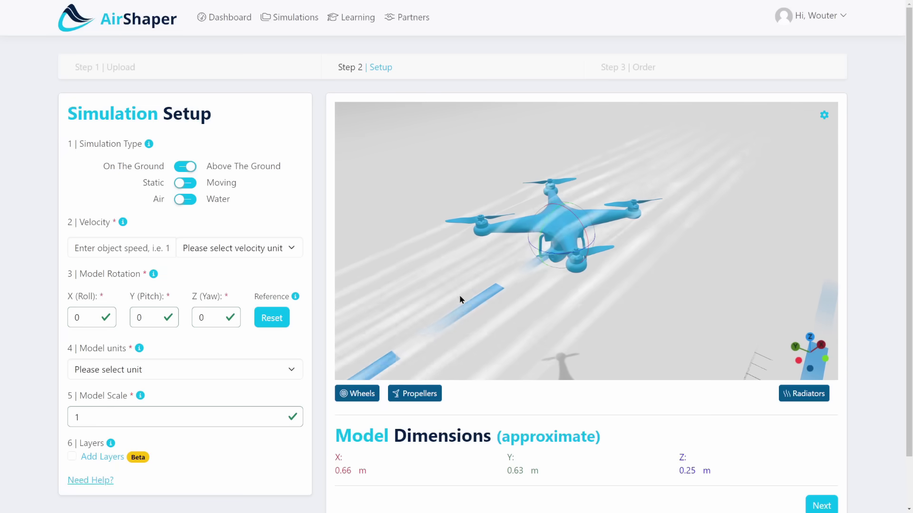
Step: Reset the Z (Yaw) rotation to 0 and orbit the view slightly higher
{"action": "mouse_move", "coordinate": [459, 295]}
{"action": "left_mouse_down"}
{"action": "mouse_move", "coordinate": [440, 337]}
{"action": "mouse_move", "coordinate": [454, 390]}
{"action": "mouse_move", "coordinate": [495, 312]}
{"action": "mouse_move", "coordinate": [474, 297]}
{"action": "left_mouse_up"}
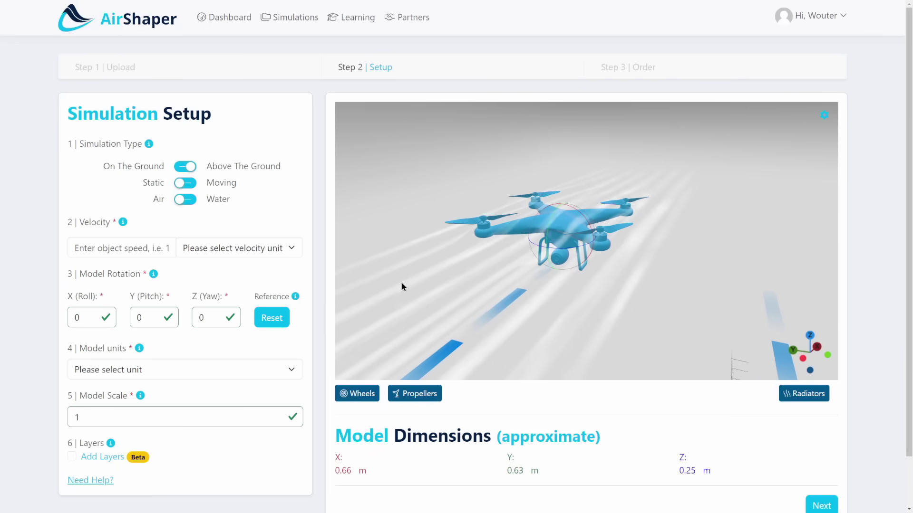
Step: Pitch the drone to -15° and set the speed to 50 km/h
{"action": "left_click_drag", "start_coordinate": [401, 286], "coordinate": [548, 231]}
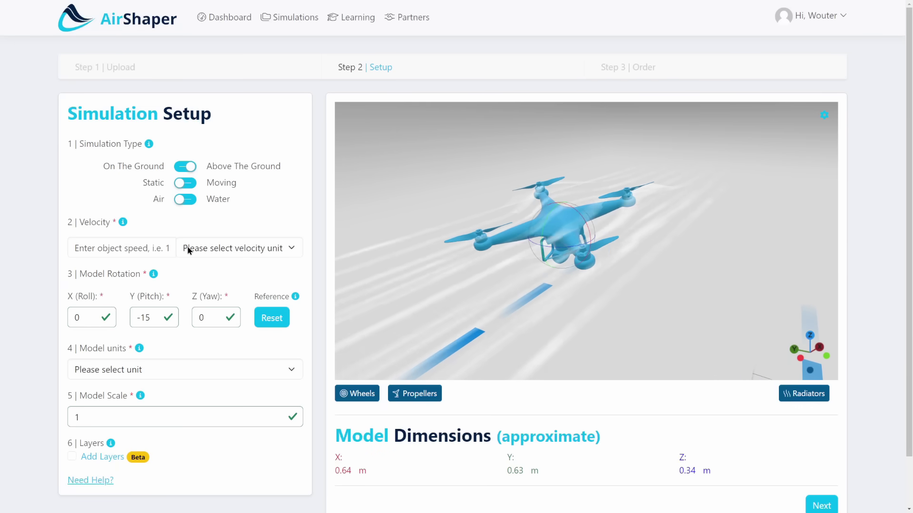
{"action": "left_click", "coordinate": [203, 252]}
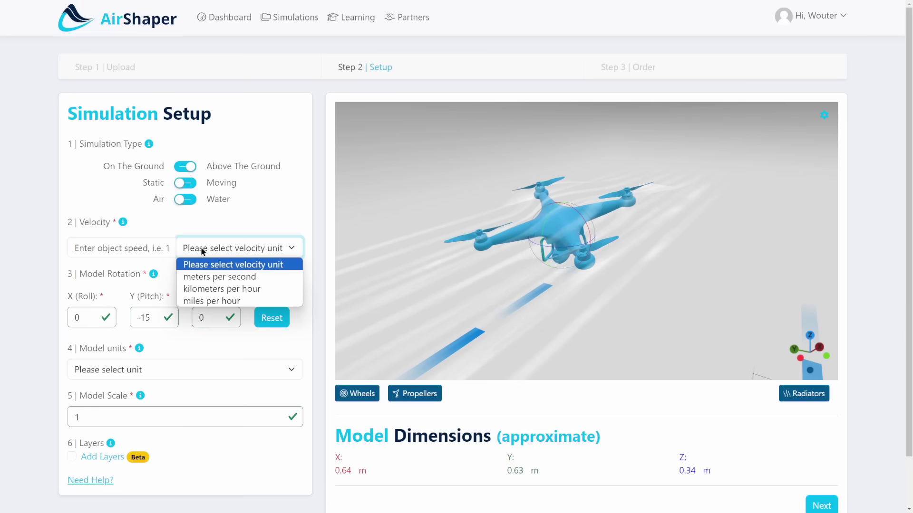
{"action": "left_click", "coordinate": [222, 288]}
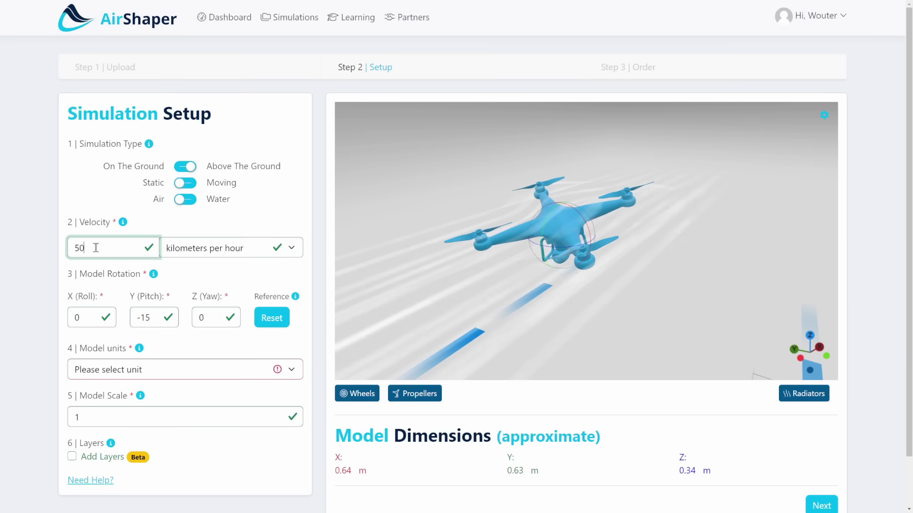
Step: Set the model units to meter and the model scale to 0.5
{"action": "left_click", "coordinate": [136, 371]}
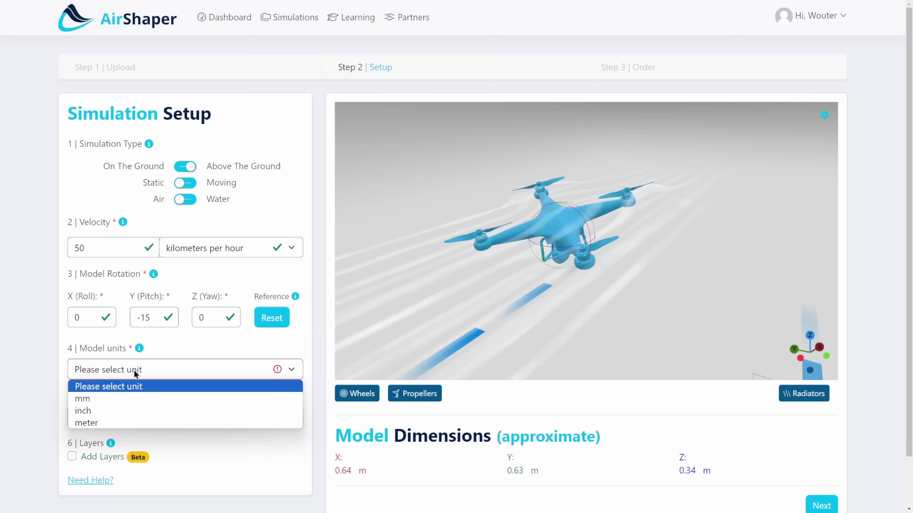
{"action": "left_click", "coordinate": [98, 423]}
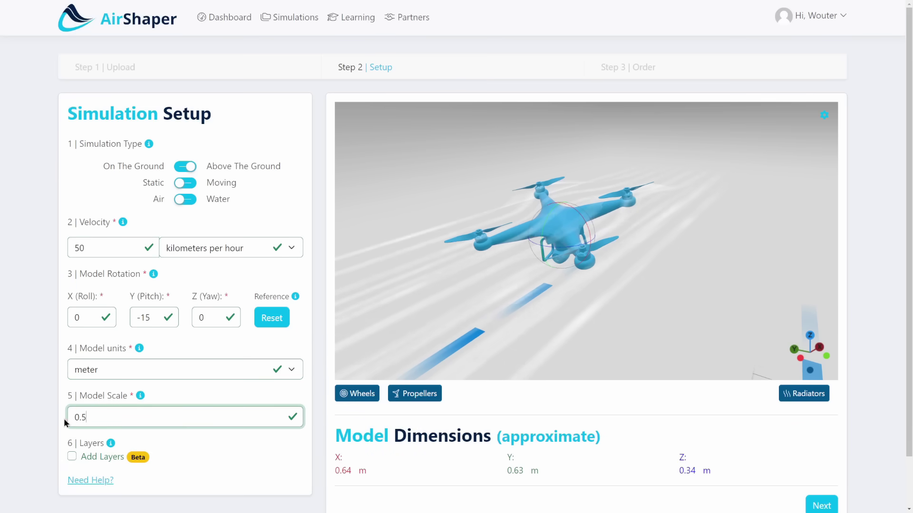
{"action": "left_click", "coordinate": [478, 326]}
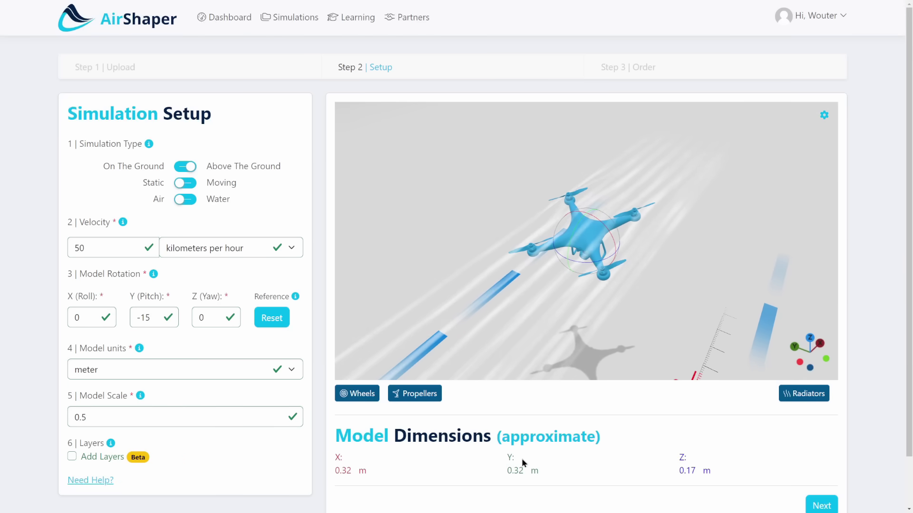
{"action": "mouse_move", "coordinate": [512, 322]}
{"action": "left_mouse_down"}
{"action": "mouse_move", "coordinate": [576, 312]}
{"action": "mouse_move", "coordinate": [512, 313]}
{"action": "left_mouse_up"}
{"action": "scroll", "coordinate": [508, 312], "scroll_direction": "up", "scroll_amount": 5}
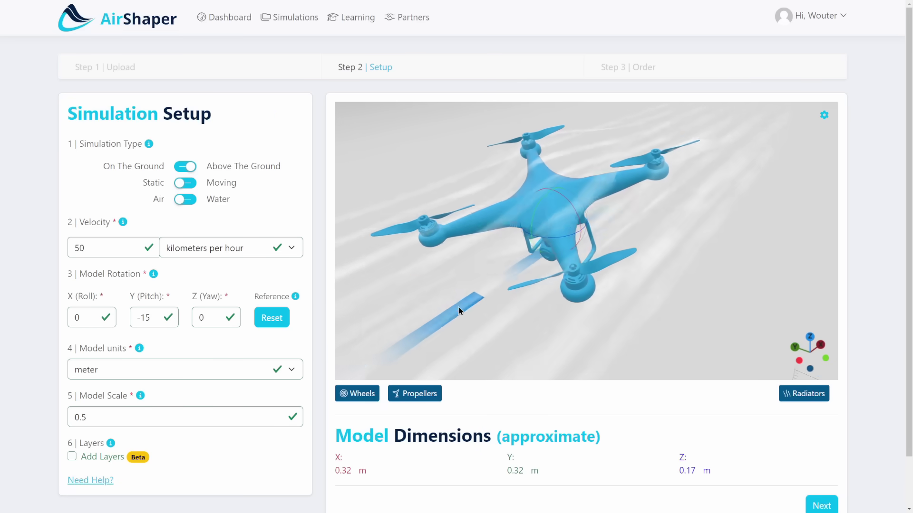
Step: Define the front-right propeller as a rotating part spinning at 12000 RPM
{"action": "left_click", "coordinate": [415, 394]}
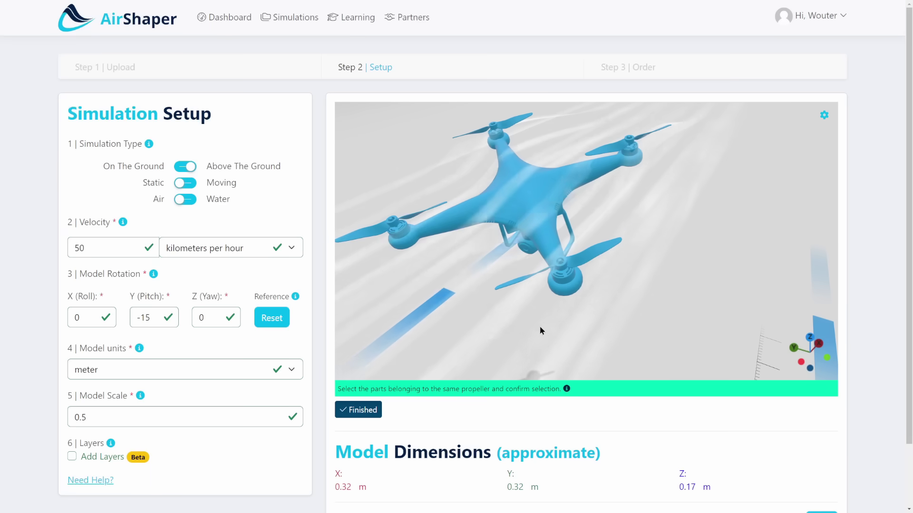
{"action": "left_click", "coordinate": [595, 255]}
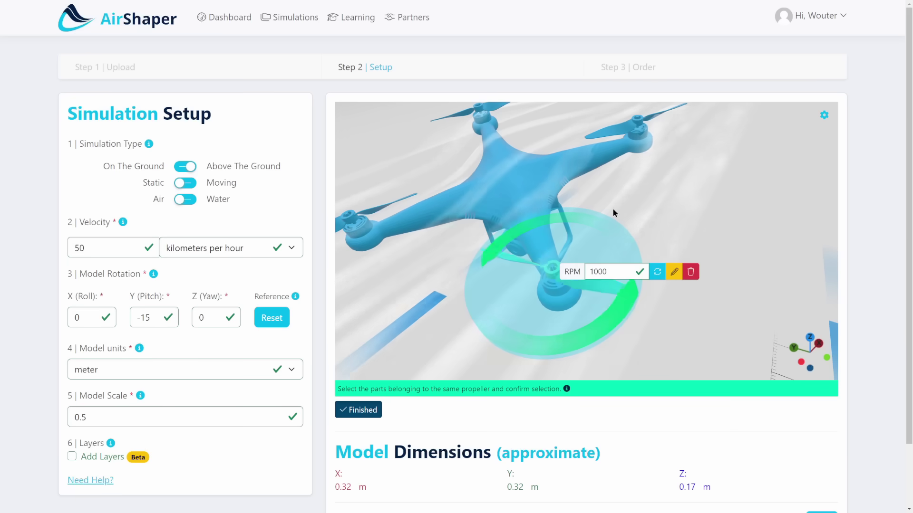
{"action": "left_click", "coordinate": [656, 277]}
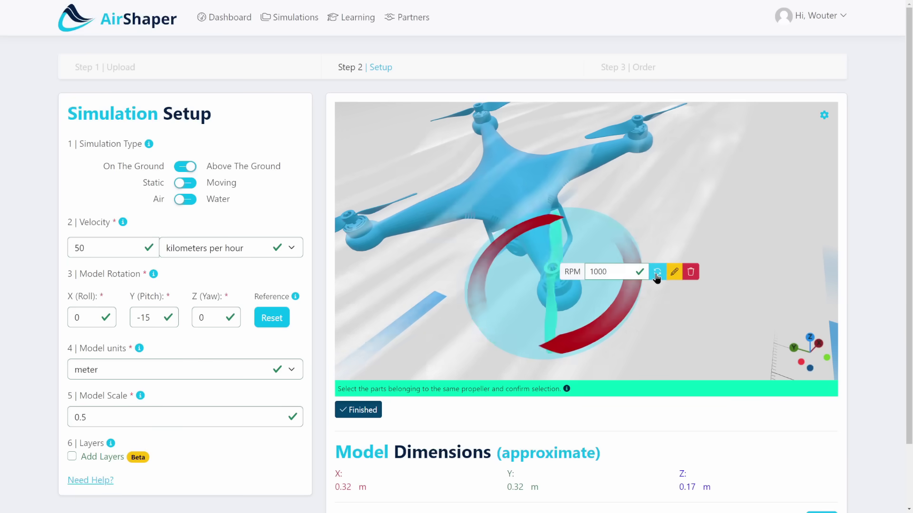
{"action": "left_click", "coordinate": [657, 275]}
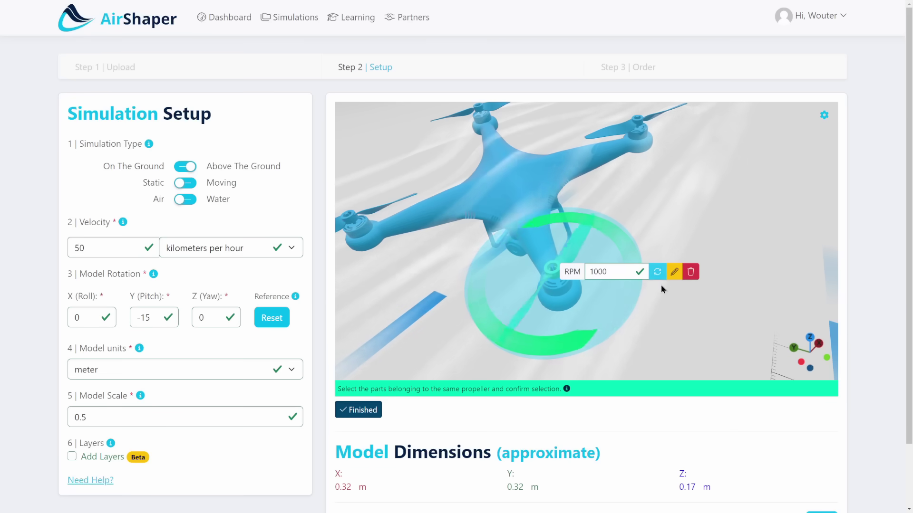
{"action": "left_click_drag", "start_coordinate": [621, 272], "coordinate": [587, 278]}
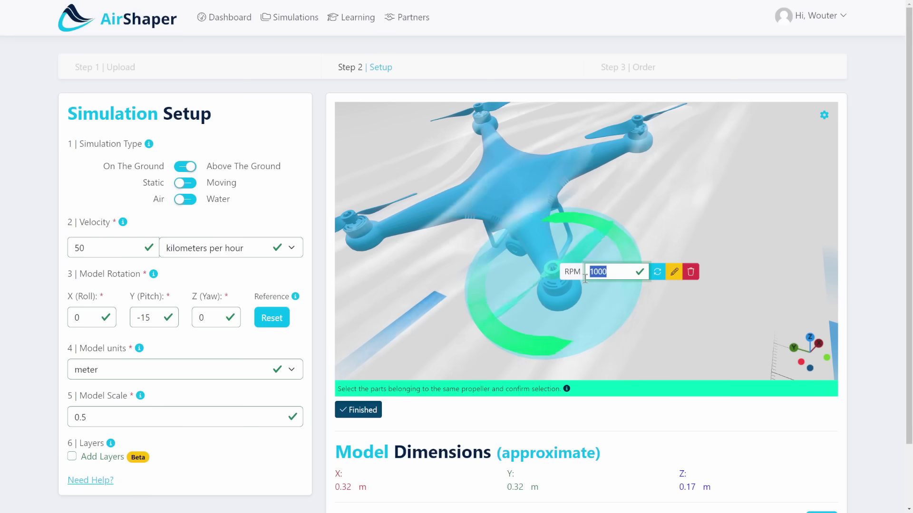
{"action": "type", "text": "12000"}
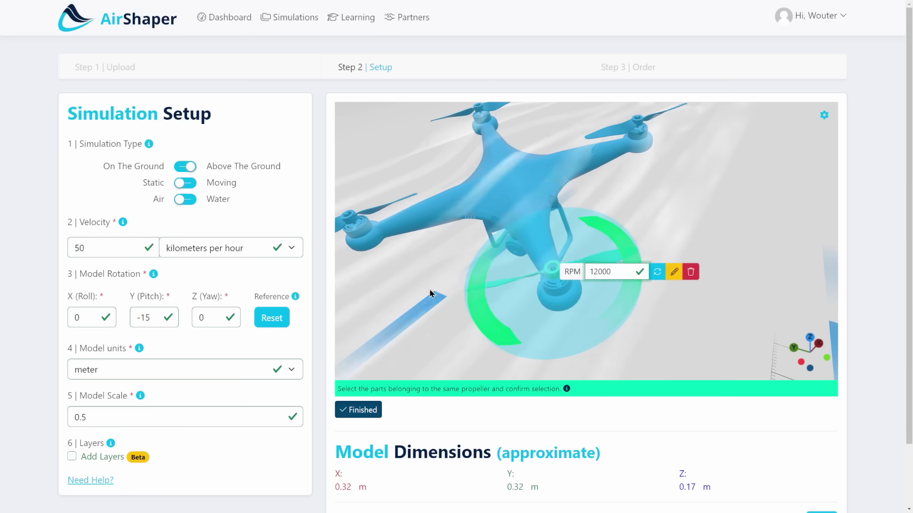
{"action": "left_click_drag", "start_coordinate": [432, 296], "coordinate": [490, 302]}
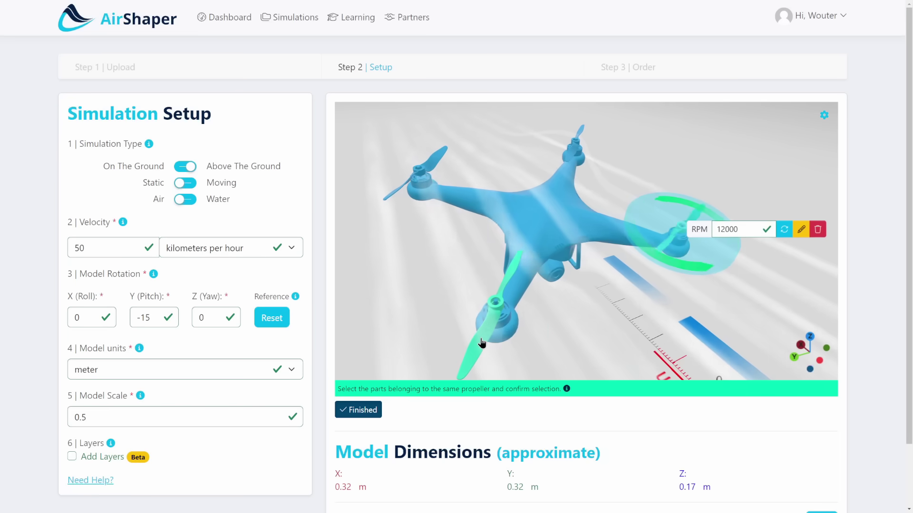
Step: Select and confirm the remaining three propellers at 12000 RPM, then finish propeller definition
{"action": "left_click", "coordinate": [512, 338]}
{"action": "left_click", "coordinate": [515, 335]}
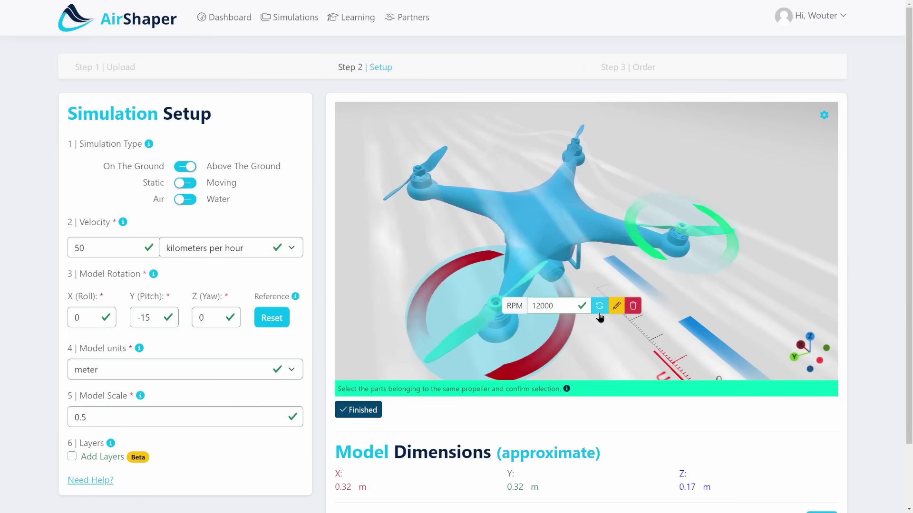
{"action": "left_click_drag", "start_coordinate": [389, 242], "coordinate": [535, 227]}
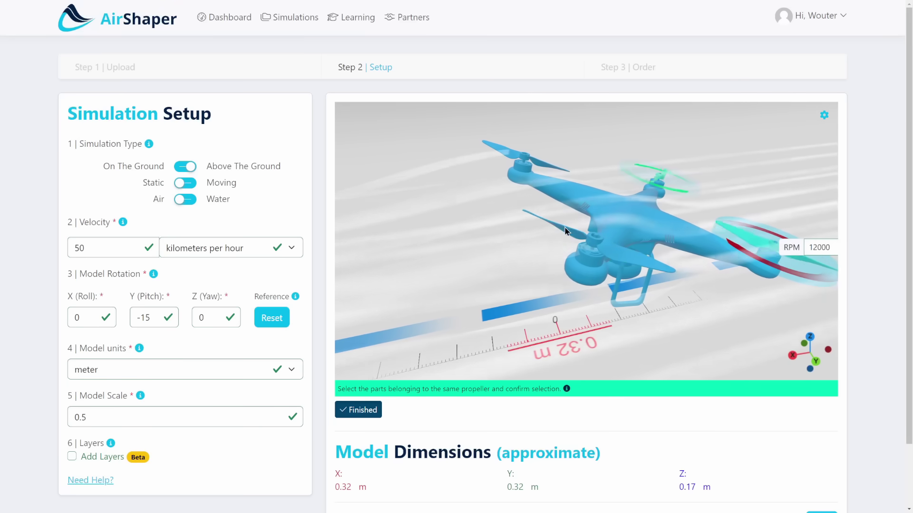
{"action": "left_click", "coordinate": [588, 242]}
{"action": "left_click", "coordinate": [619, 267]}
{"action": "left_click_drag", "start_coordinate": [739, 338], "coordinate": [458, 300]}
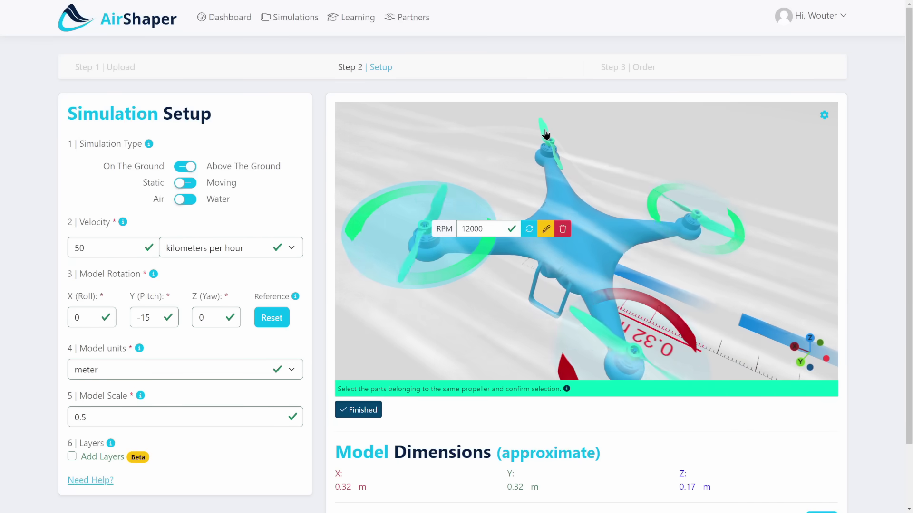
{"action": "left_click", "coordinate": [562, 181]}
{"action": "left_click", "coordinate": [574, 168]}
{"action": "left_click_drag", "start_coordinate": [595, 162], "coordinate": [546, 199]}
{"action": "scroll", "coordinate": [719, 247], "scroll_direction": "up", "scroll_amount": 5}
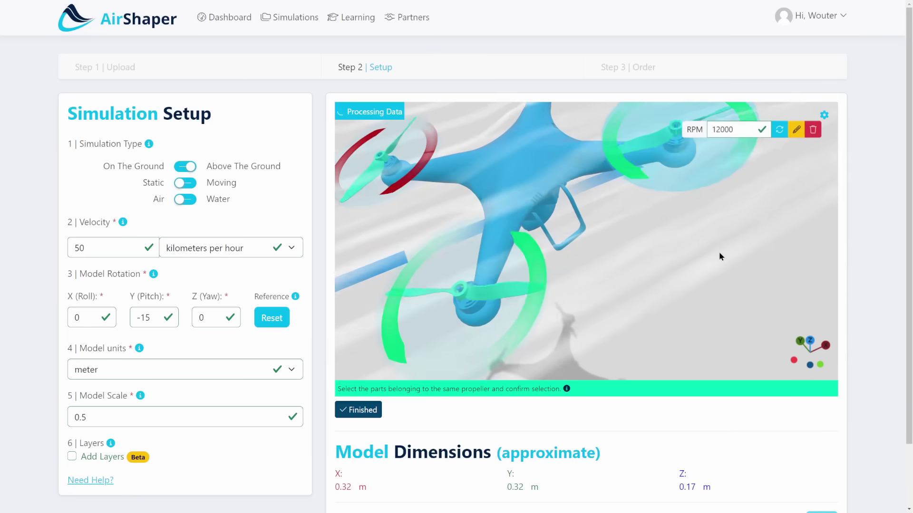
{"action": "scroll", "coordinate": [666, 269], "scroll_direction": "down", "scroll_amount": 5}
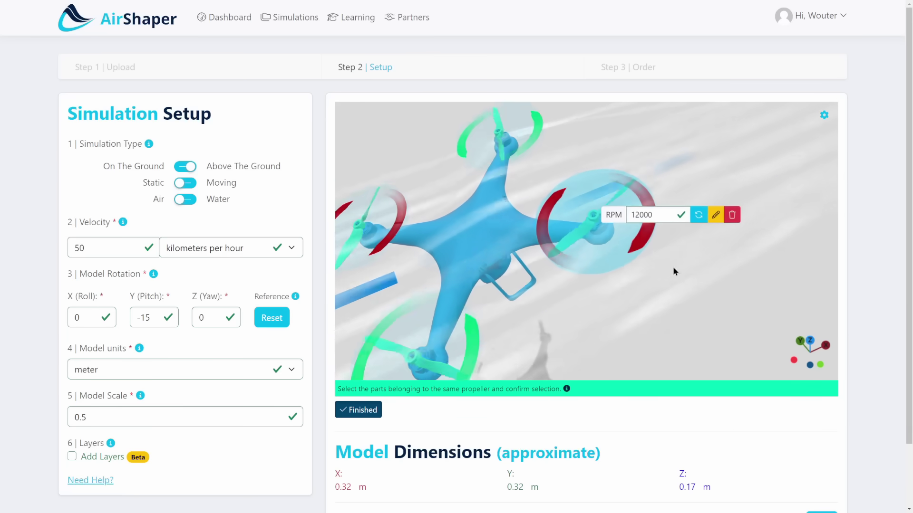
{"action": "left_click", "coordinate": [361, 410]}
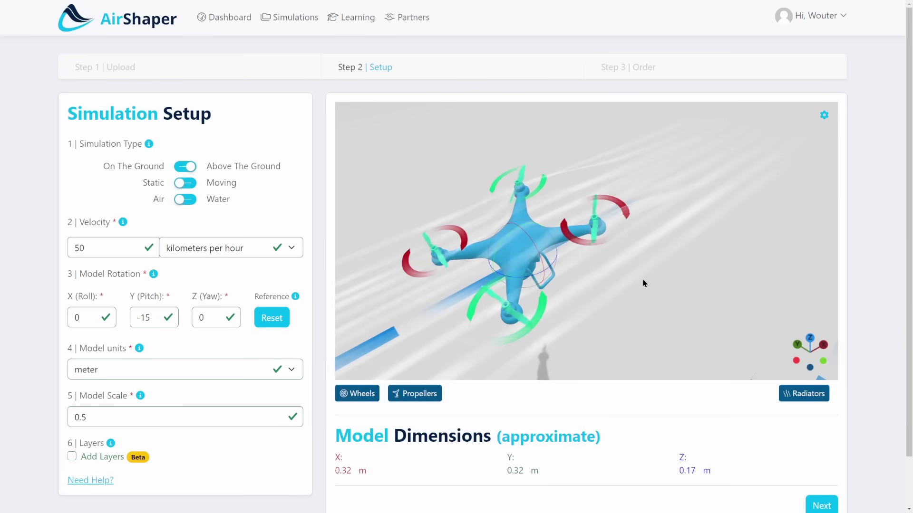
{"action": "left_click_drag", "start_coordinate": [675, 304], "coordinate": [535, 217]}
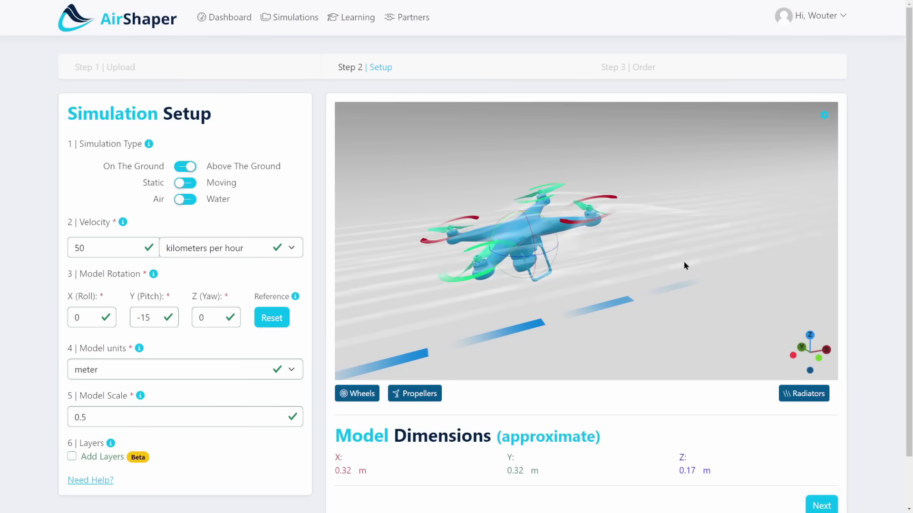
{"action": "left_click_drag", "start_coordinate": [683, 261], "coordinate": [667, 284]}
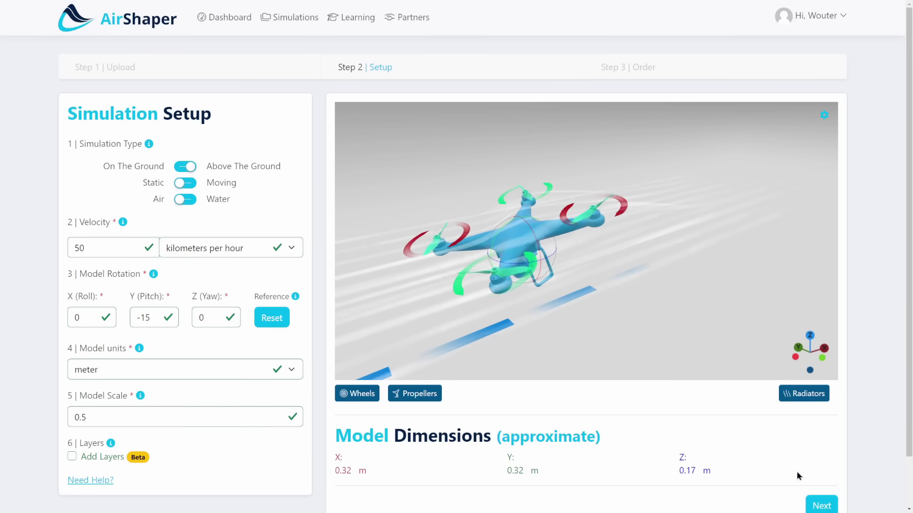
Step: On the Order step, compare Basic, Regular and Advanced accuracy, then pick Regular (500.00 €)
{"action": "left_click", "coordinate": [818, 507]}
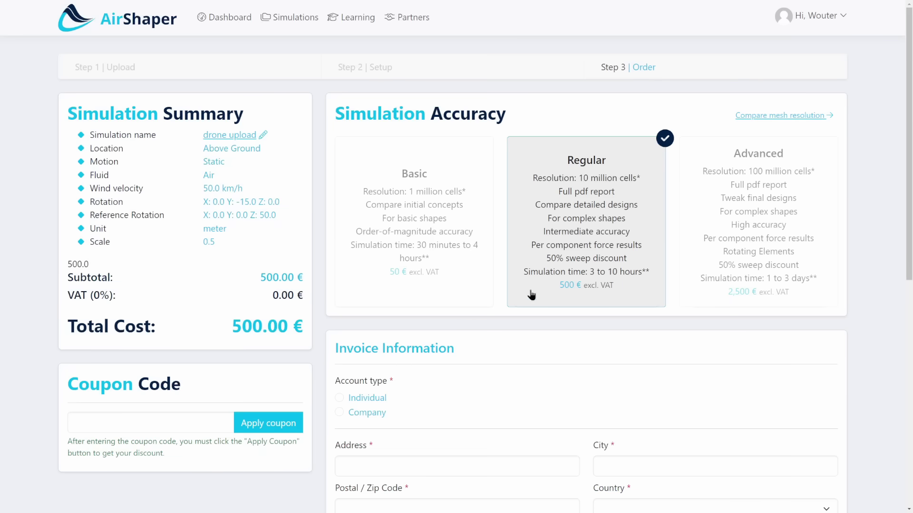
{"action": "left_click", "coordinate": [445, 225]}
{"action": "left_click", "coordinate": [631, 217]}
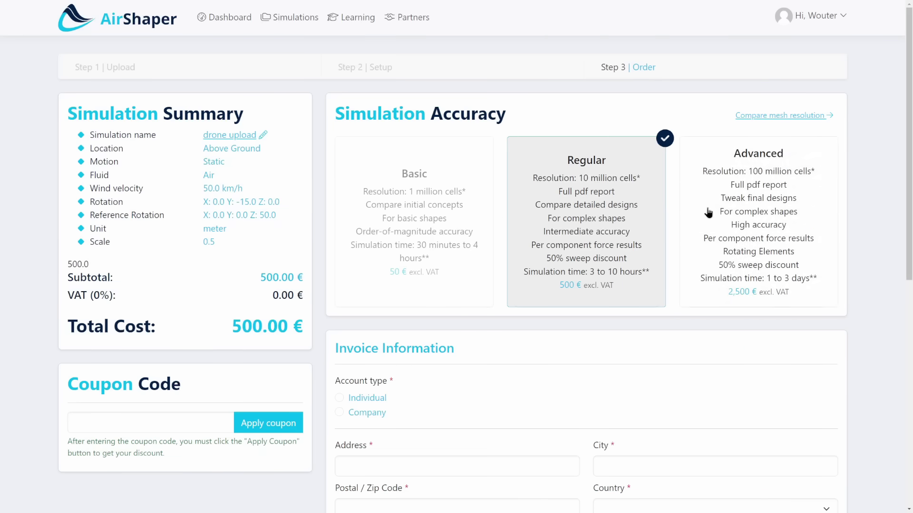
{"action": "left_click", "coordinate": [713, 213]}
{"action": "left_click", "coordinate": [450, 227]}
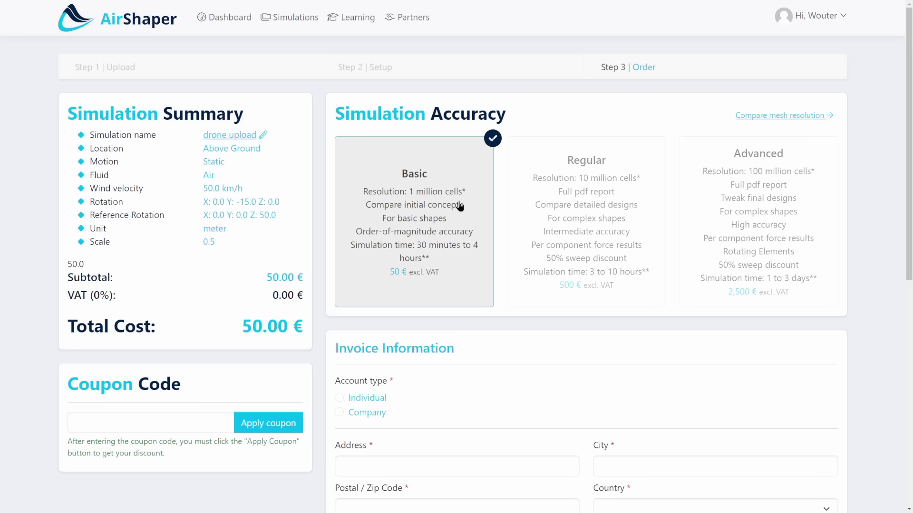
{"action": "left_click", "coordinate": [615, 222]}
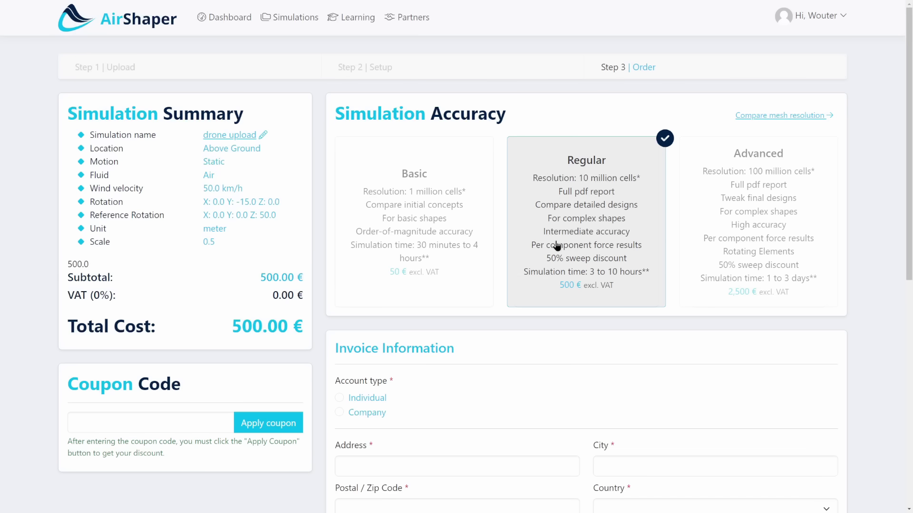
Step: Select Advanced simulation accuracy, bringing the total to 2,500.00 €
{"action": "left_click", "coordinate": [761, 218]}
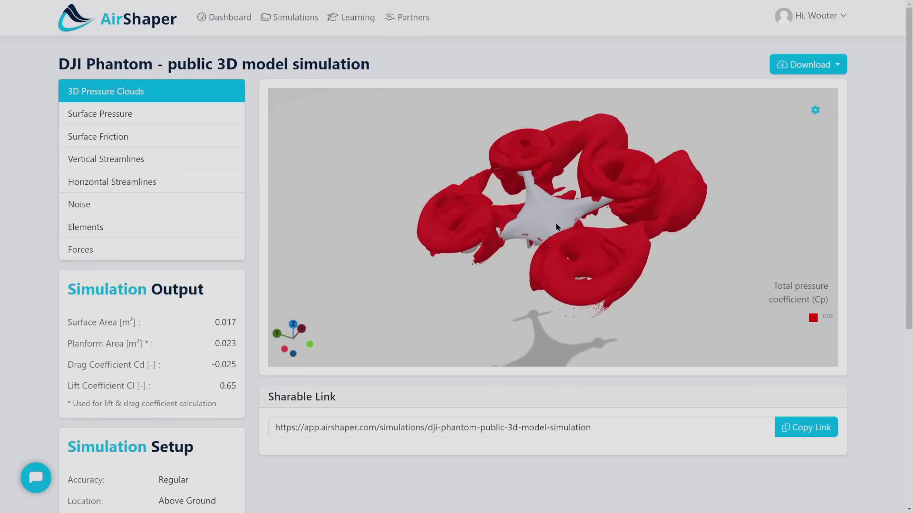
{"action": "scroll", "coordinate": [557, 227], "scroll_direction": "up", "scroll_amount": 5}
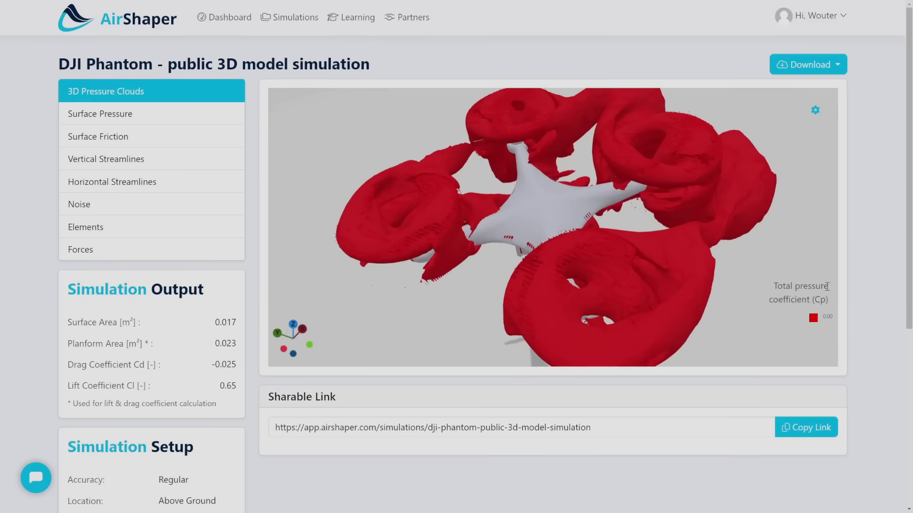
{"action": "left_click_drag", "start_coordinate": [649, 282], "coordinate": [527, 218]}
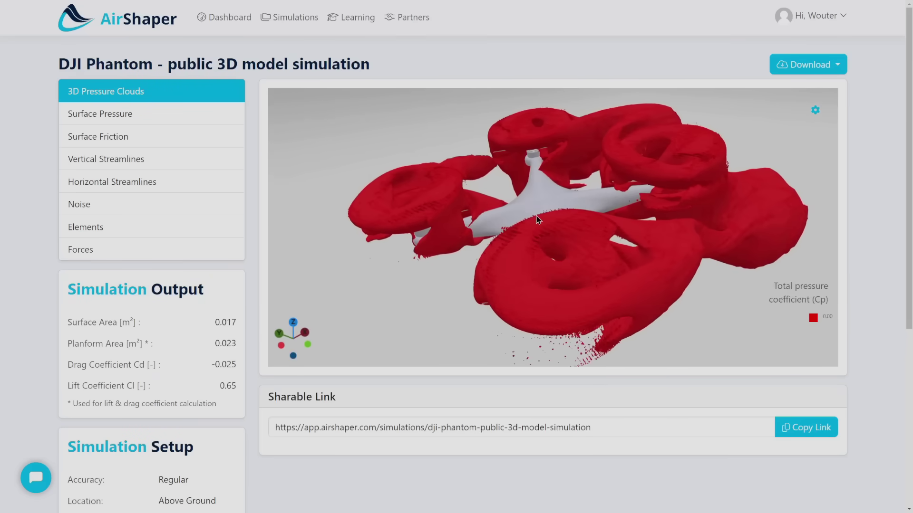
{"action": "scroll", "coordinate": [537, 219], "scroll_direction": "up", "scroll_amount": 5}
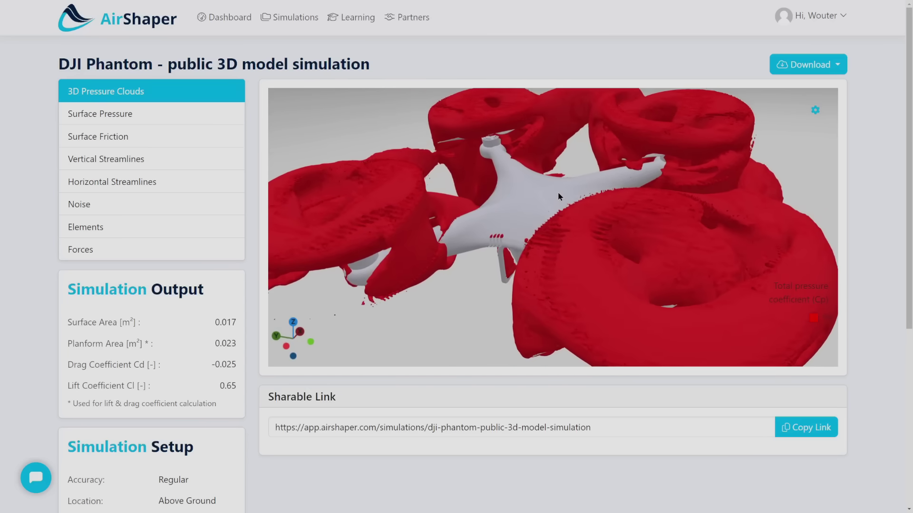
{"action": "scroll", "coordinate": [559, 196], "scroll_direction": "down", "scroll_amount": 3}
{"action": "left_click_drag", "start_coordinate": [559, 198], "coordinate": [580, 326]}
{"action": "scroll", "coordinate": [508, 238], "scroll_direction": "up", "scroll_amount": 3}
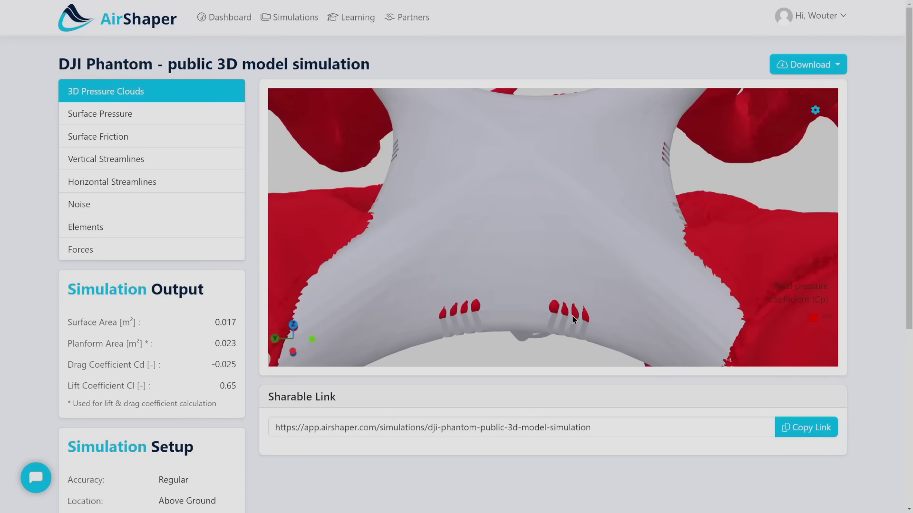
{"action": "left_click_drag", "start_coordinate": [571, 297], "coordinate": [492, 255]}
{"action": "scroll", "coordinate": [492, 258], "scroll_direction": "down", "scroll_amount": 3}
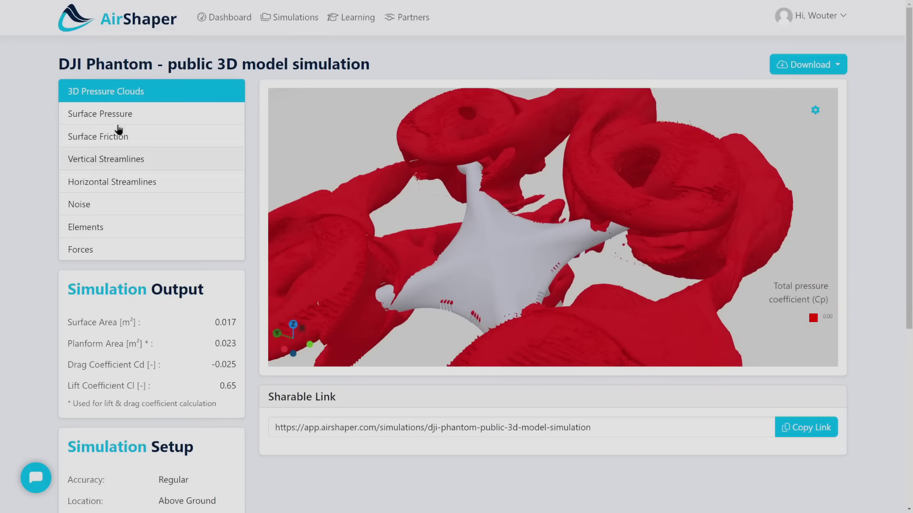
Step: Show Surface Pressure results and orbit the Cps-coloured drone toward a top-down view
{"action": "left_click", "coordinate": [106, 119]}
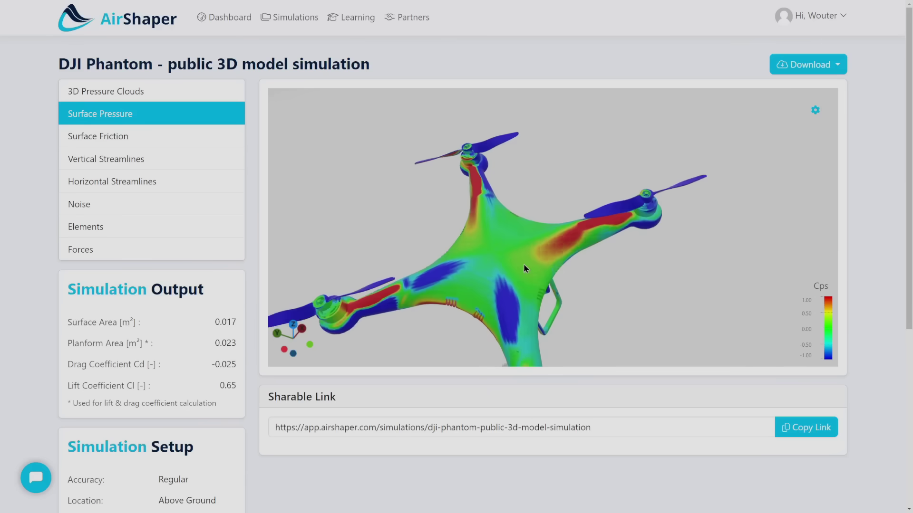
{"action": "left_click_drag", "start_coordinate": [564, 214], "coordinate": [452, 232]}
{"action": "scroll", "coordinate": [514, 233], "scroll_direction": "up", "scroll_amount": 3}
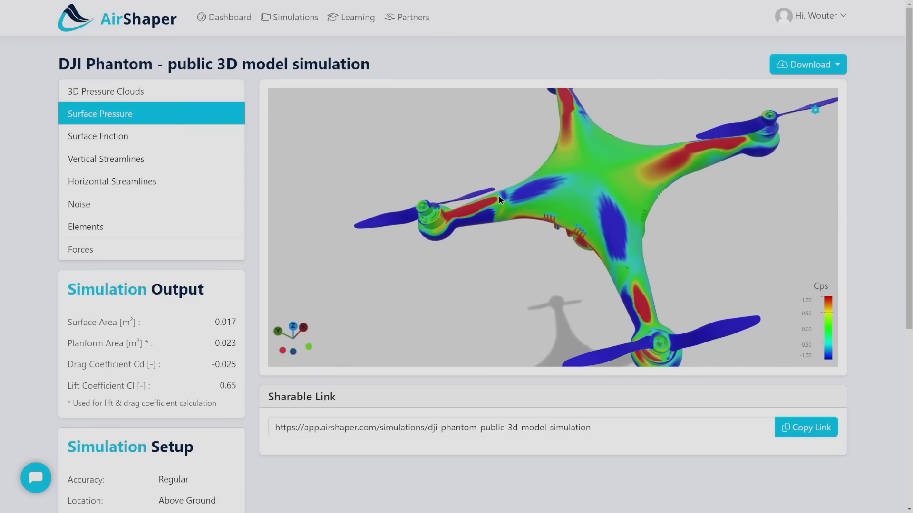
{"action": "left_click_drag", "start_coordinate": [499, 199], "coordinate": [489, 257]}
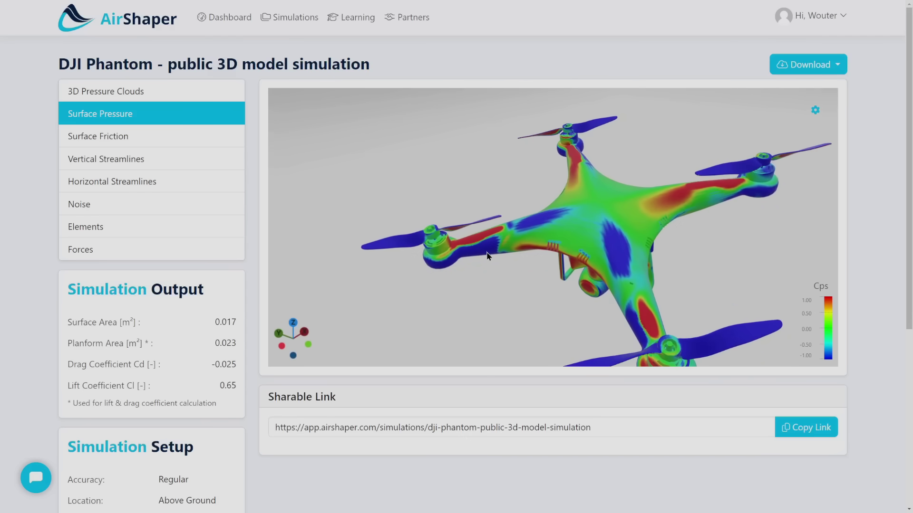
{"action": "left_click_drag", "start_coordinate": [562, 218], "coordinate": [617, 283]}
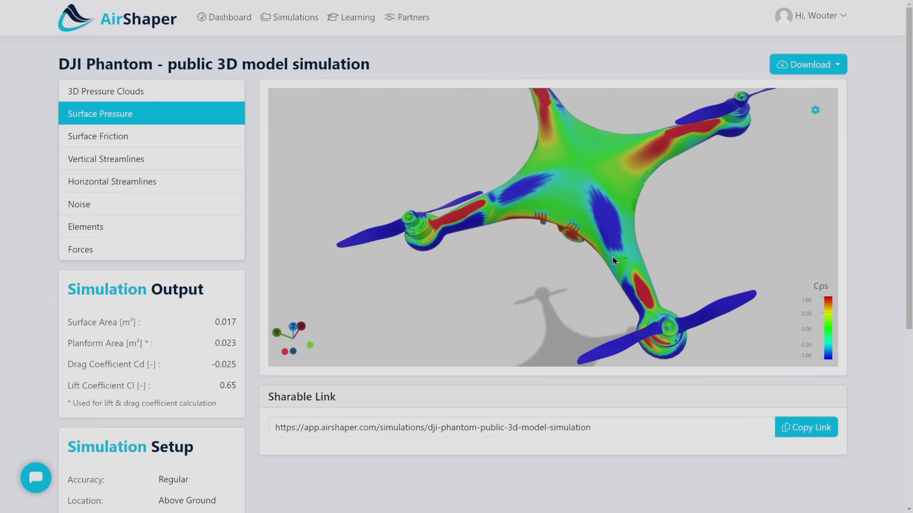
{"action": "left_click_drag", "start_coordinate": [514, 187], "coordinate": [540, 234]}
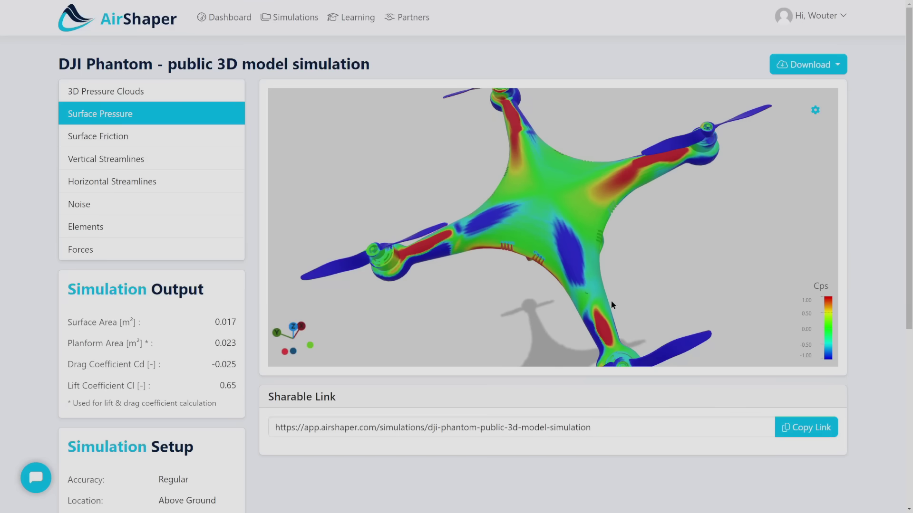
{"action": "left_click_drag", "start_coordinate": [542, 224], "coordinate": [537, 284]}
Step: Orbit the pressure map from a low side view to top-down, revealing the lower propeller
{"action": "scroll", "coordinate": [490, 201], "scroll_direction": "up", "scroll_amount": 3}
{"action": "scroll", "coordinate": [537, 207], "scroll_direction": "down", "scroll_amount": 3}
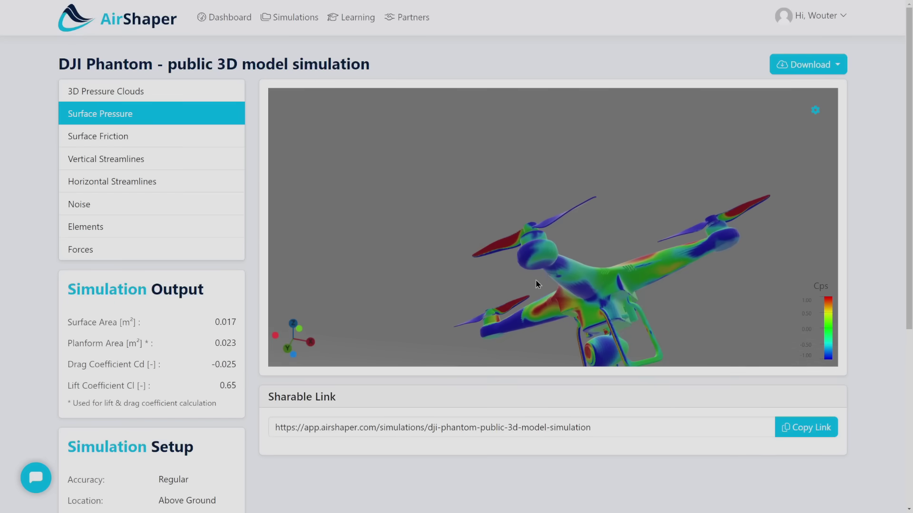
{"action": "left_click_drag", "start_coordinate": [594, 293], "coordinate": [512, 249]}
{"action": "left_click_drag", "start_coordinate": [558, 270], "coordinate": [564, 258]}
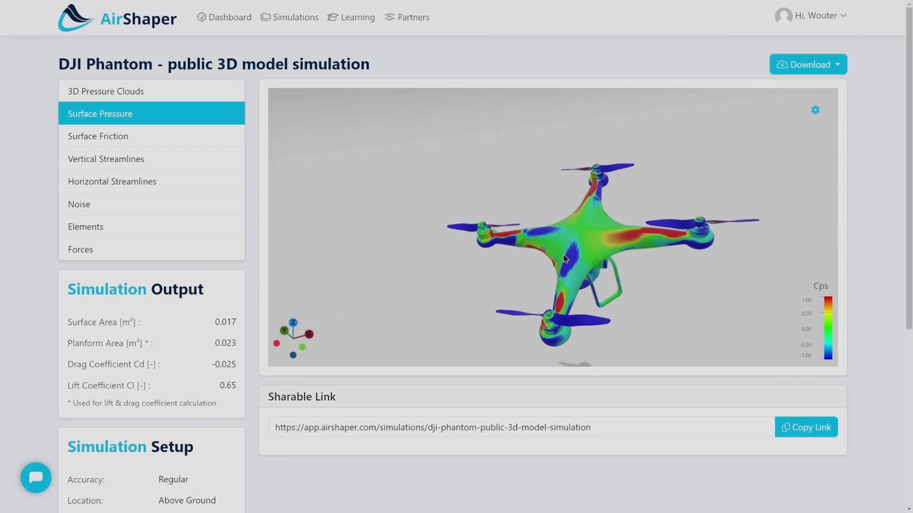
{"action": "scroll", "coordinate": [565, 244], "scroll_direction": "up", "scroll_amount": 5}
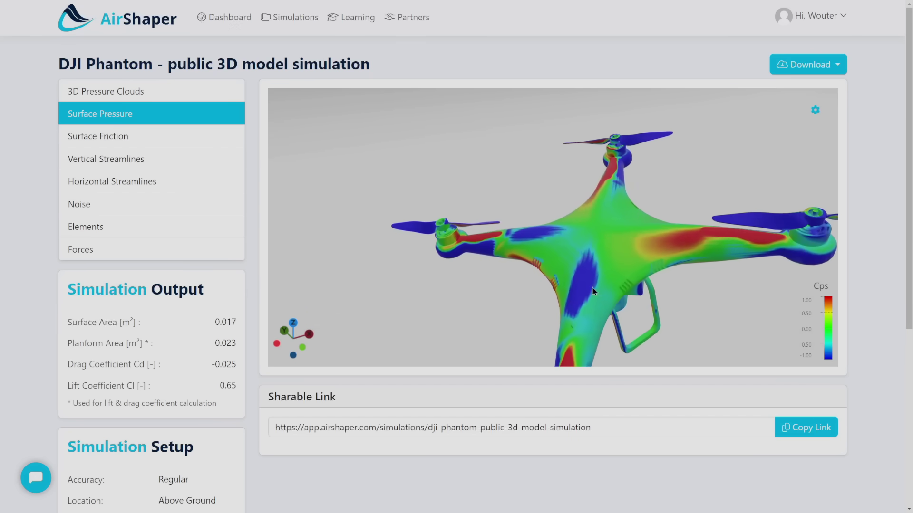
{"action": "left_click_drag", "start_coordinate": [596, 267], "coordinate": [557, 258]}
{"action": "scroll", "coordinate": [555, 256], "scroll_direction": "down", "scroll_amount": 2}
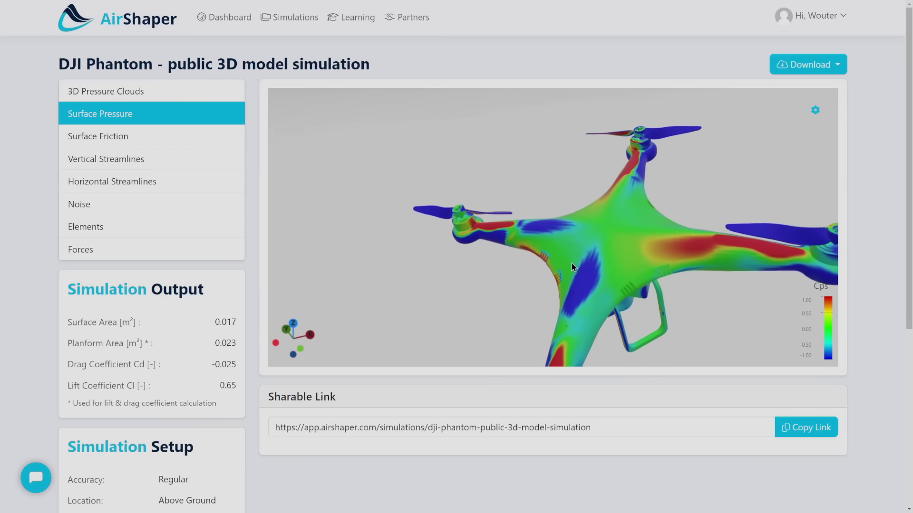
Step: Show Surface Friction and inspect the friction map from low side, top and underside views
{"action": "left_click", "coordinate": [137, 140]}
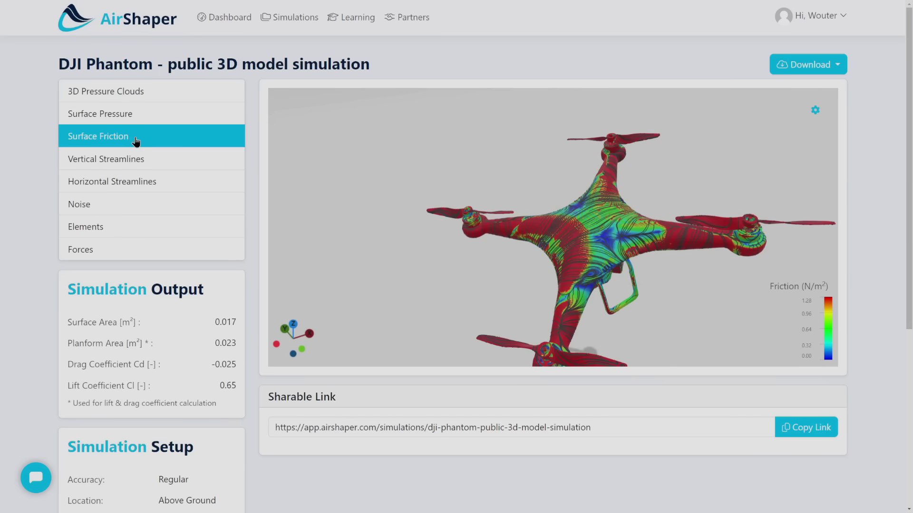
{"action": "mouse_move", "coordinate": [687, 264]}
{"action": "left_mouse_down"}
{"action": "mouse_move", "coordinate": [584, 260]}
{"action": "mouse_move", "coordinate": [591, 238]}
{"action": "mouse_move", "coordinate": [467, 281]}
{"action": "mouse_move", "coordinate": [489, 306]}
{"action": "mouse_move", "coordinate": [551, 294]}
{"action": "left_mouse_up"}
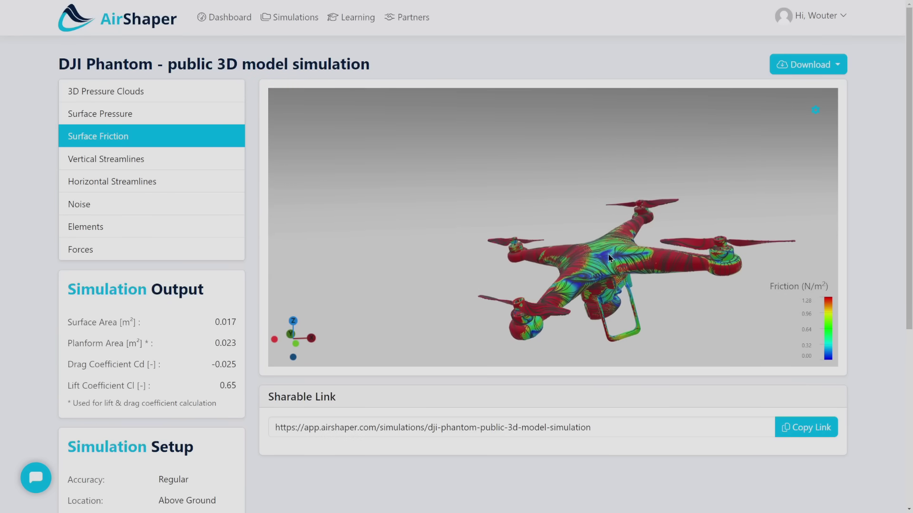
{"action": "scroll", "coordinate": [523, 261], "scroll_direction": "up", "scroll_amount": 5}
{"action": "left_click_drag", "start_coordinate": [491, 251], "coordinate": [441, 265]}
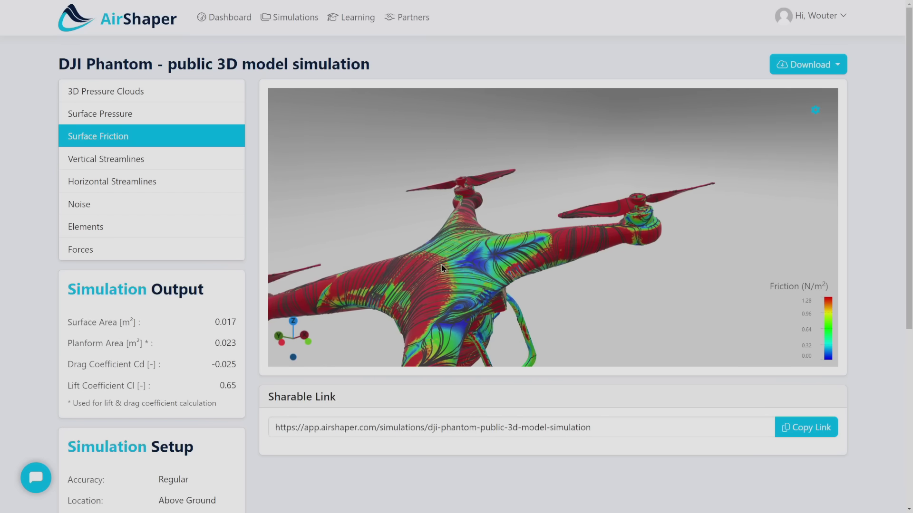
{"action": "left_click_drag", "start_coordinate": [439, 328], "coordinate": [424, 269]}
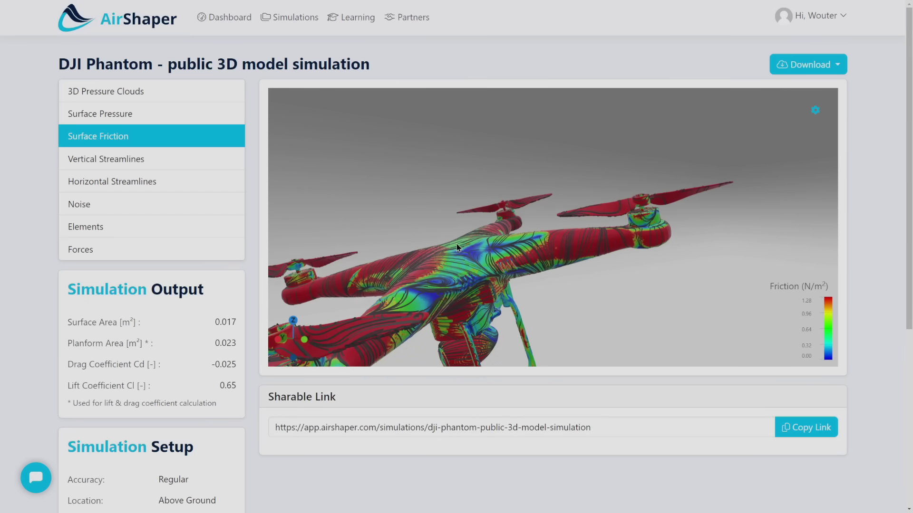
{"action": "left_click_drag", "start_coordinate": [465, 271], "coordinate": [479, 253]}
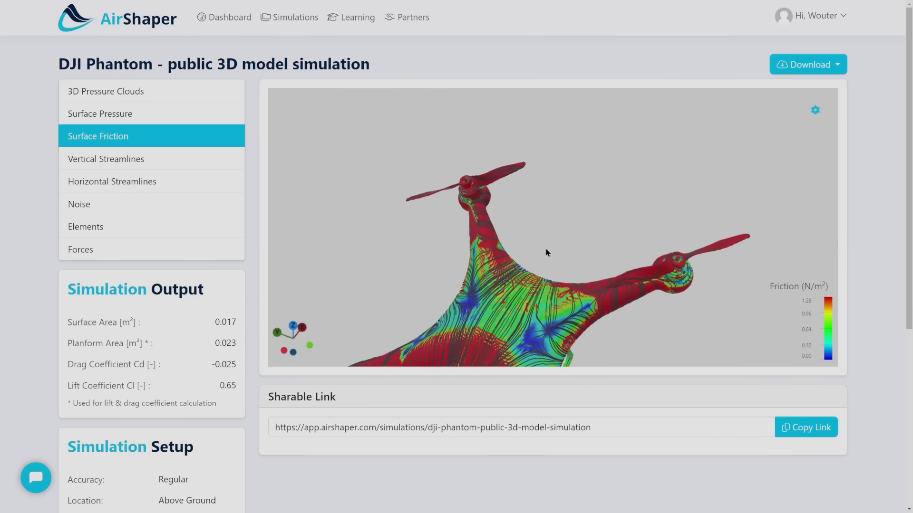
{"action": "left_click_drag", "start_coordinate": [547, 252], "coordinate": [434, 199]}
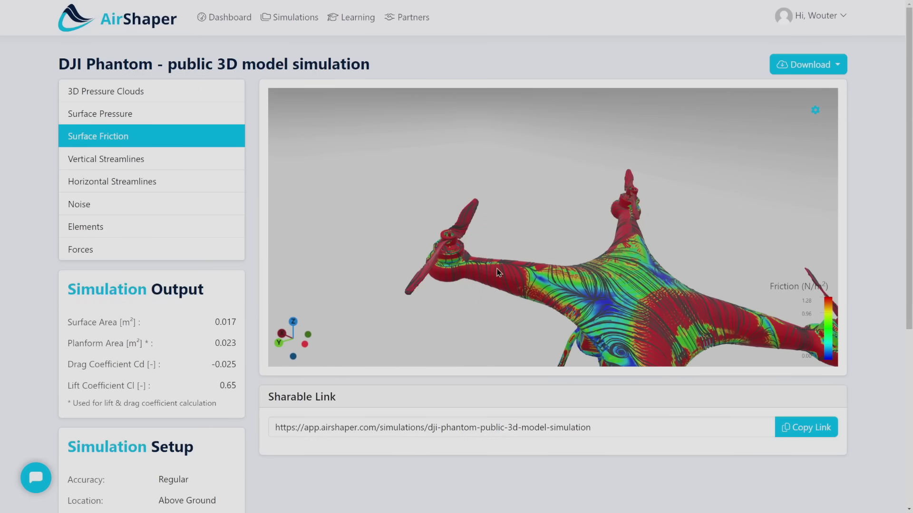
{"action": "left_click_drag", "start_coordinate": [497, 285], "coordinate": [678, 134]}
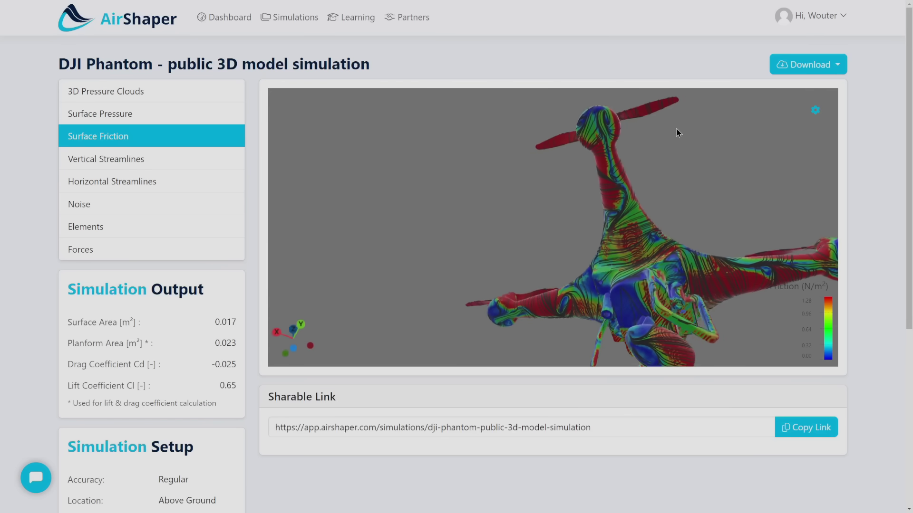
{"action": "left_click_drag", "start_coordinate": [616, 232], "coordinate": [552, 261]}
Step: Show the vertical streamlines, slide their plane through the drone, and orbit to view them from several angles
{"action": "left_click", "coordinate": [179, 164]}
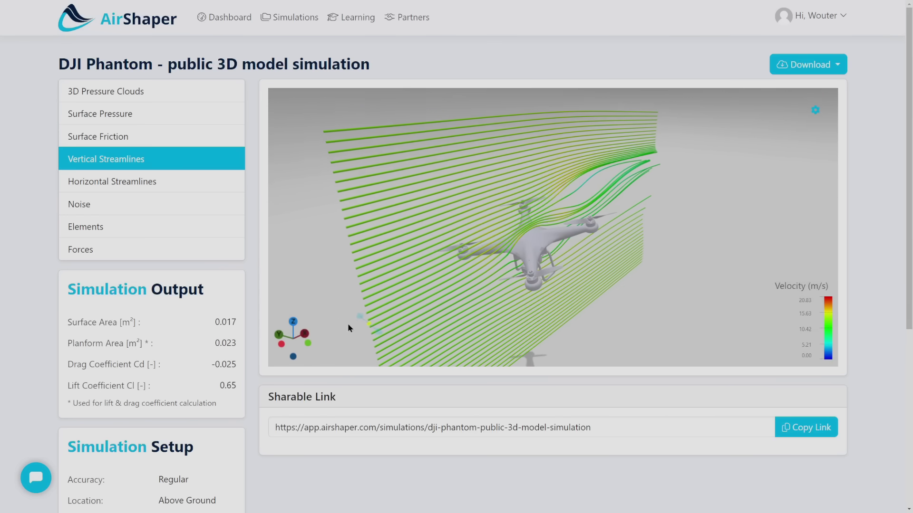
{"action": "left_click_drag", "start_coordinate": [348, 327], "coordinate": [477, 226]}
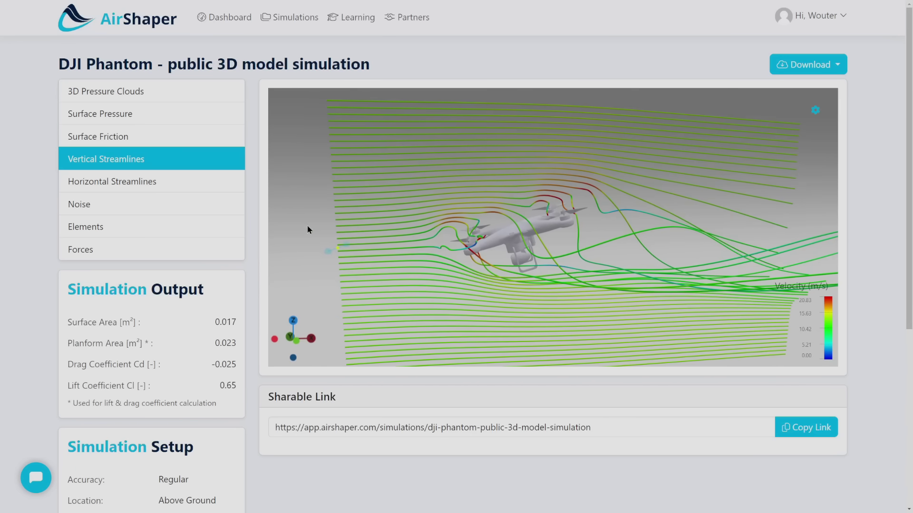
{"action": "left_click_drag", "start_coordinate": [395, 257], "coordinate": [406, 303]}
{"action": "left_click_drag", "start_coordinate": [584, 217], "coordinate": [460, 217]}
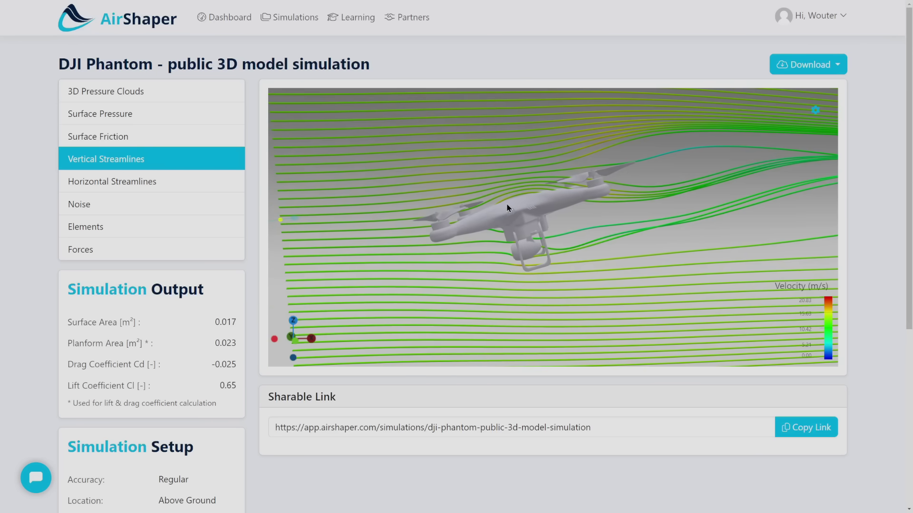
{"action": "left_click_drag", "start_coordinate": [512, 200], "coordinate": [485, 285]}
Step: Switch to the horizontal streamlines and orbit to a top-down view of the rotor swirls
{"action": "left_click", "coordinate": [198, 181]}
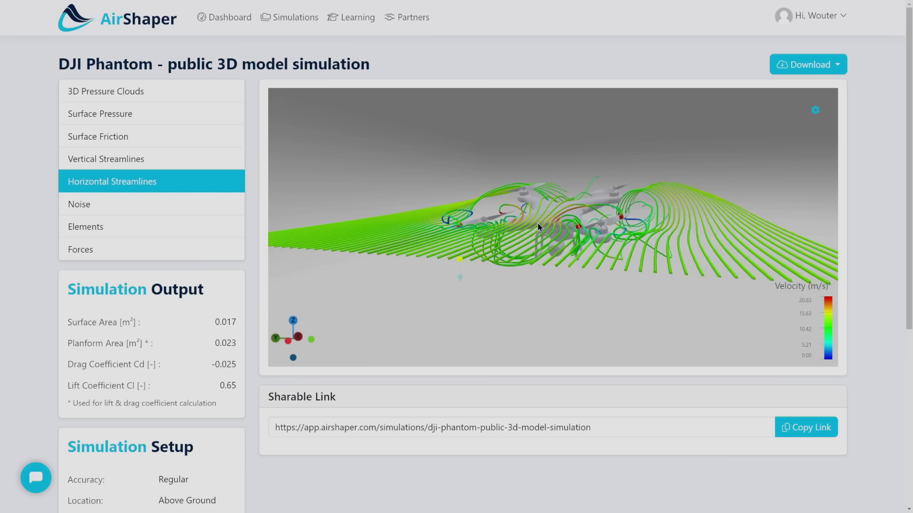
{"action": "left_click_drag", "start_coordinate": [511, 239], "coordinate": [497, 188]}
Step: Display the Noise volumes and rotate around them to face the drone's front
{"action": "left_click", "coordinate": [108, 207]}
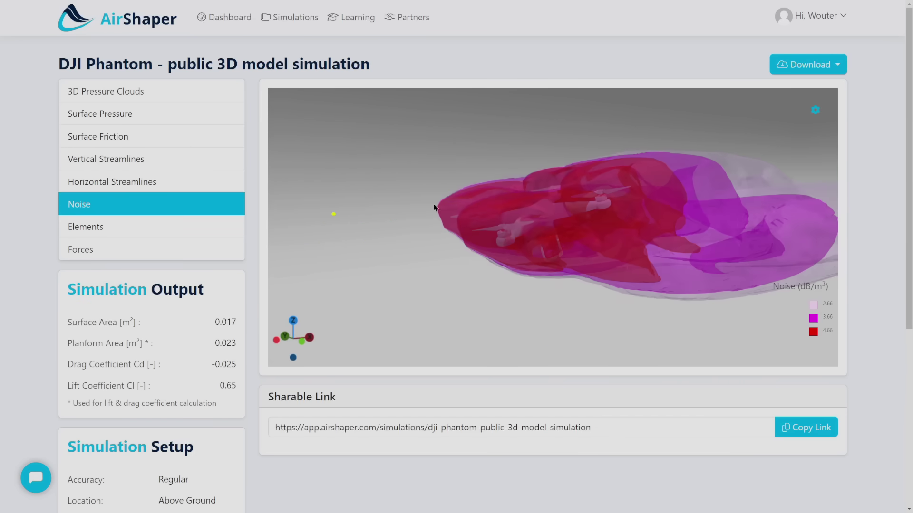
{"action": "left_click_drag", "start_coordinate": [526, 218], "coordinate": [781, 287]}
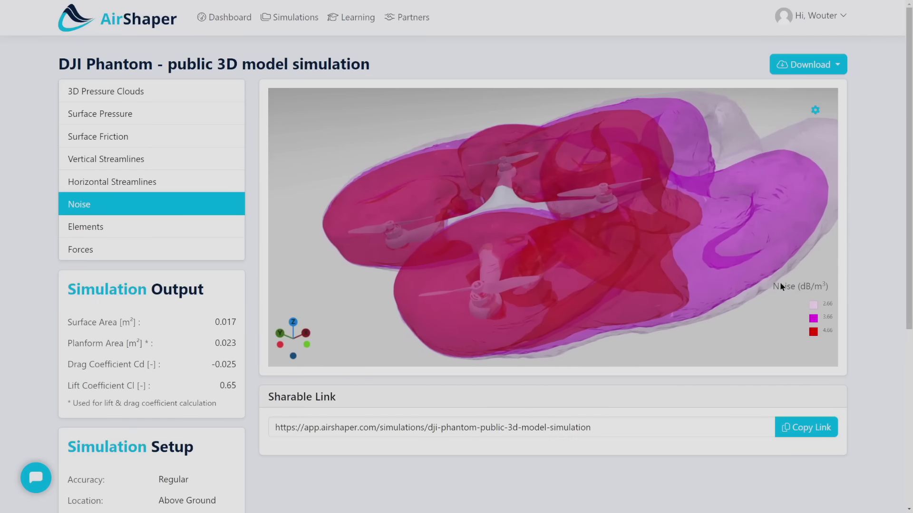
{"action": "left_click_drag", "start_coordinate": [588, 224], "coordinate": [393, 204]}
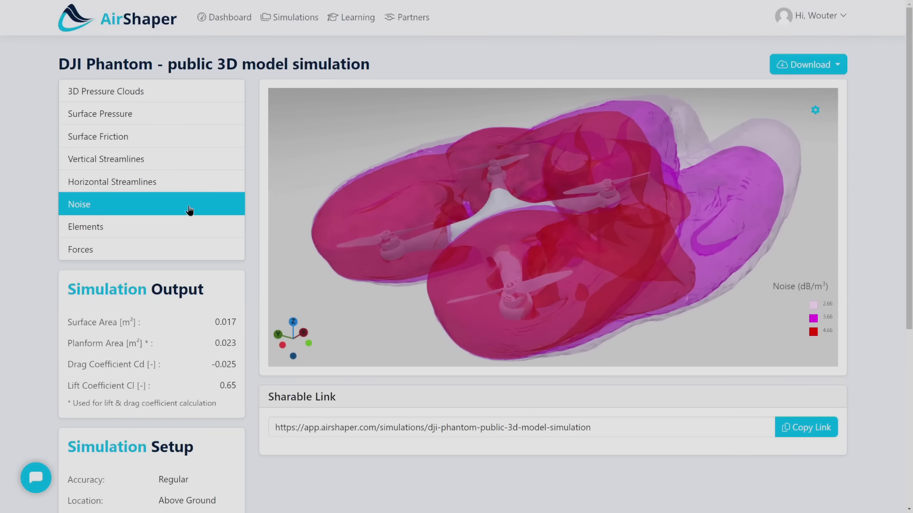
Step: Glance at rotor o-03's element data and the horizontal streamlines, then return to Noise
{"action": "left_click", "coordinate": [123, 231]}
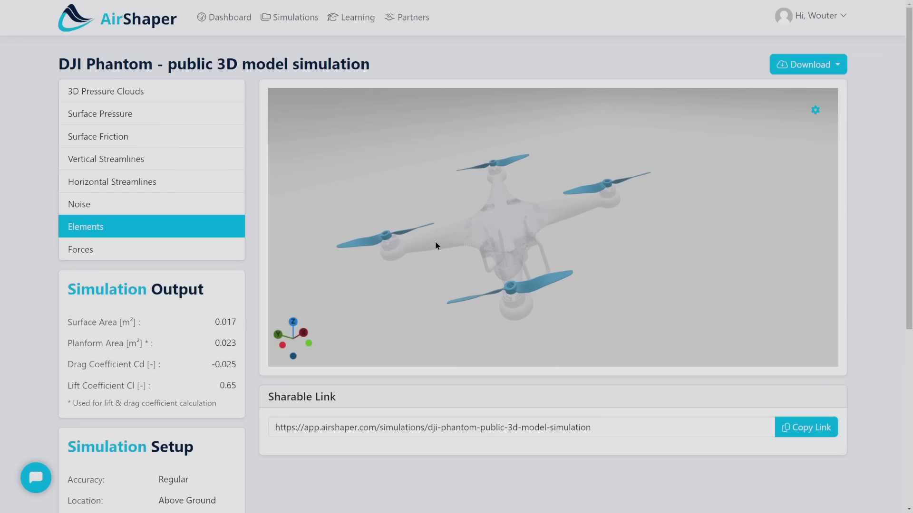
{"action": "left_click", "coordinate": [537, 290]}
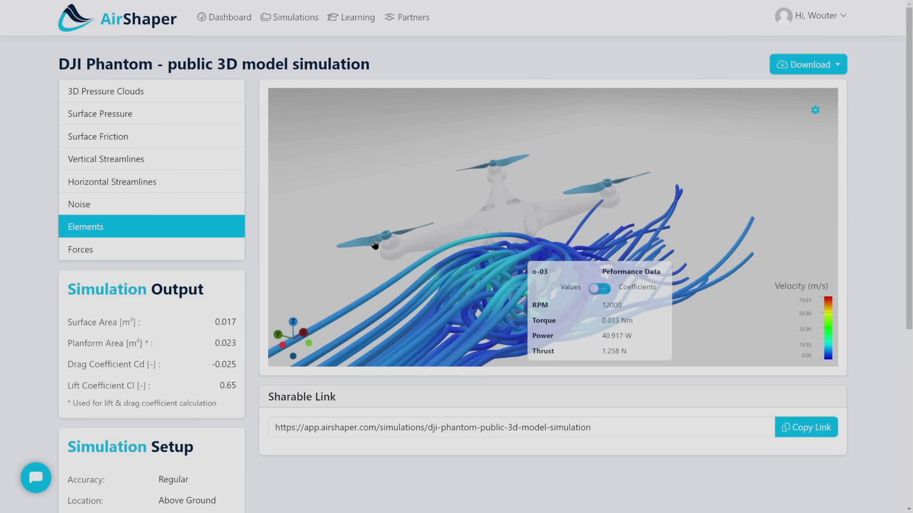
{"action": "left_click", "coordinate": [119, 207]}
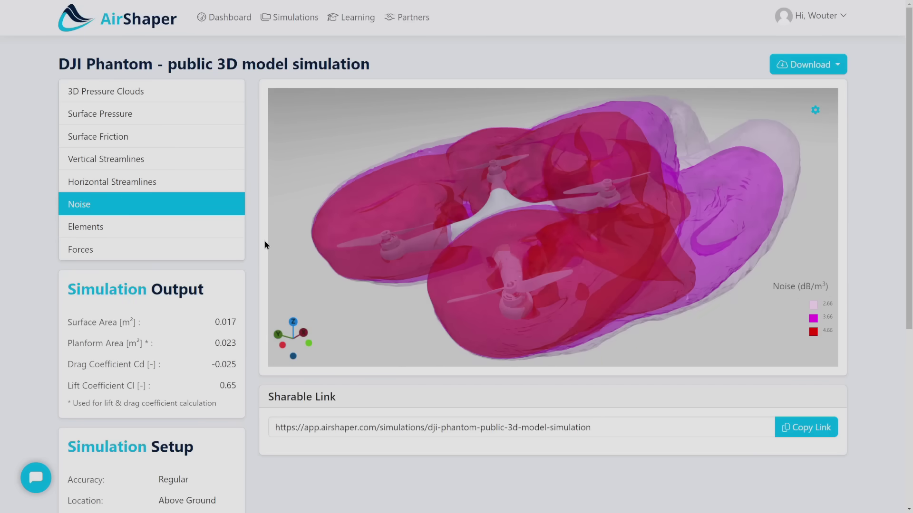
{"action": "left_click_drag", "start_coordinate": [303, 247], "coordinate": [464, 220]}
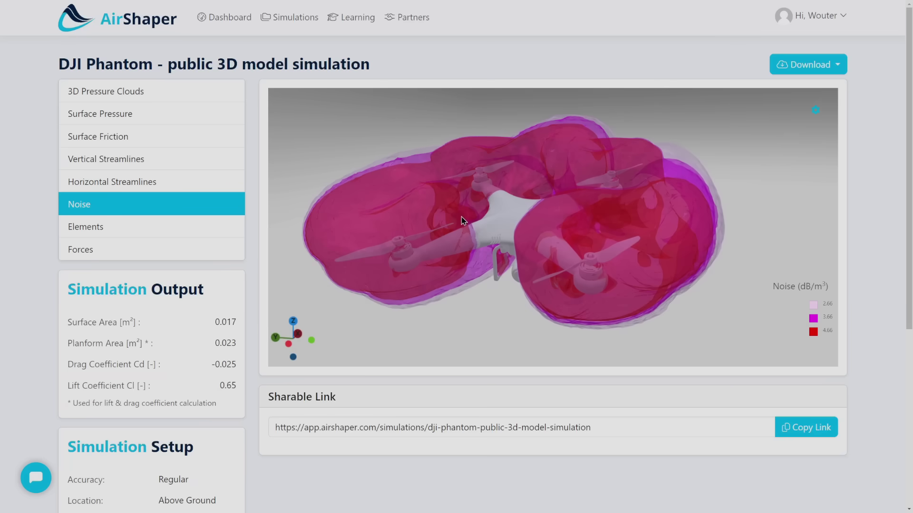
{"action": "left_click", "coordinate": [154, 190]}
{"action": "left_click", "coordinate": [135, 209]}
Step: Orbit and zoom around the noise volumes, ending low near the camera gimbal
{"action": "left_click_drag", "start_coordinate": [510, 230], "coordinate": [491, 243]}
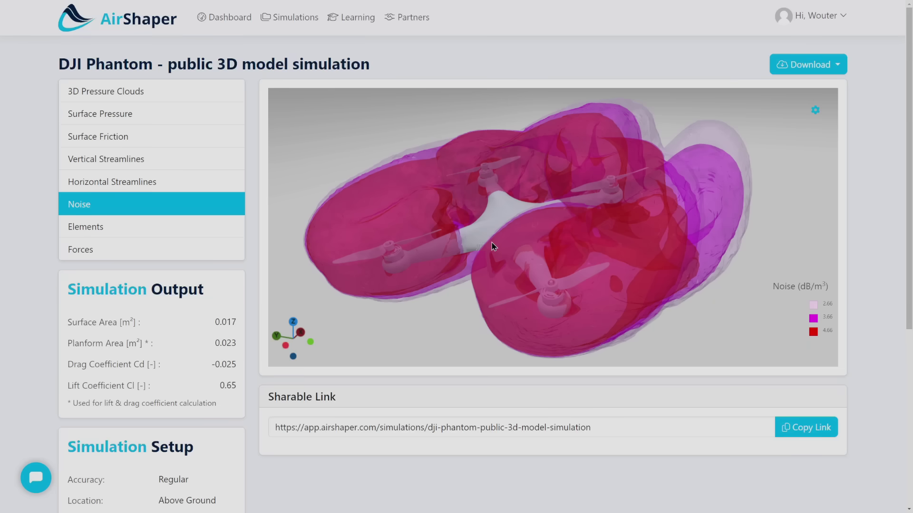
{"action": "left_click_drag", "start_coordinate": [485, 244], "coordinate": [481, 248]}
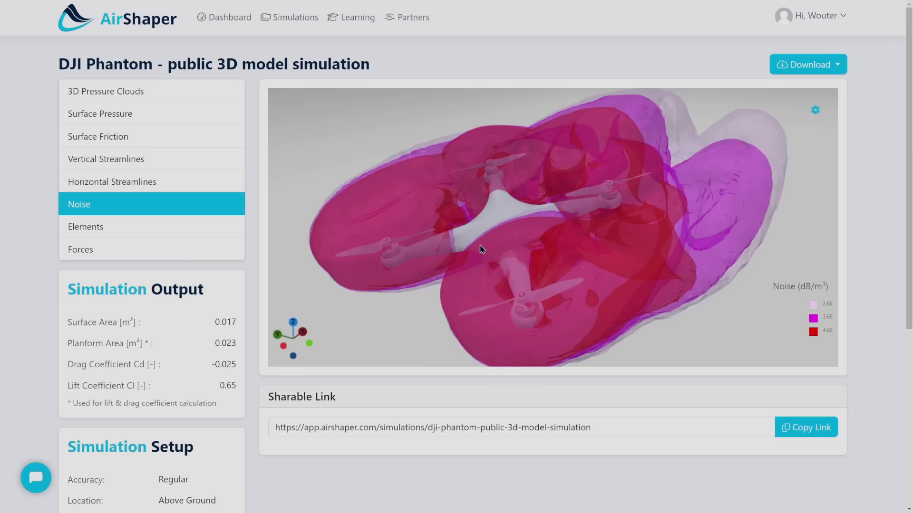
{"action": "scroll", "coordinate": [485, 250], "scroll_direction": "down", "scroll_amount": 2}
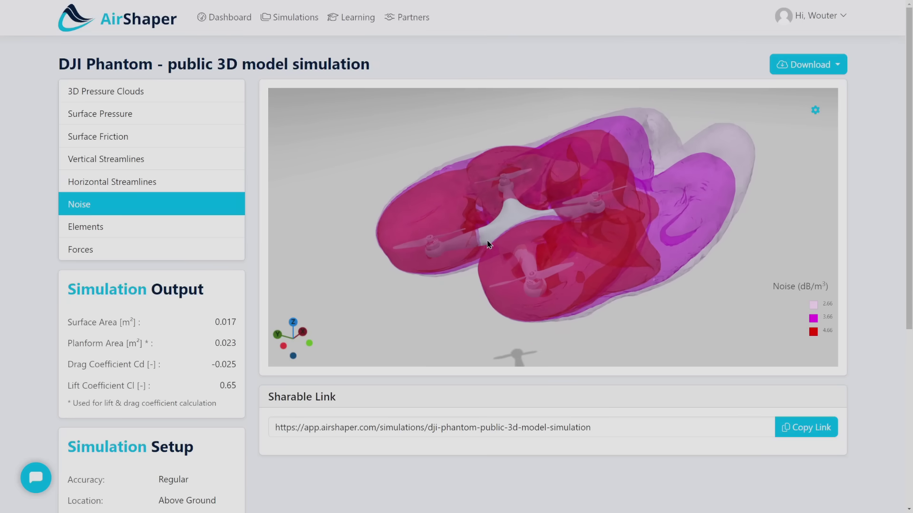
{"action": "left_click_drag", "start_coordinate": [488, 244], "coordinate": [540, 252]}
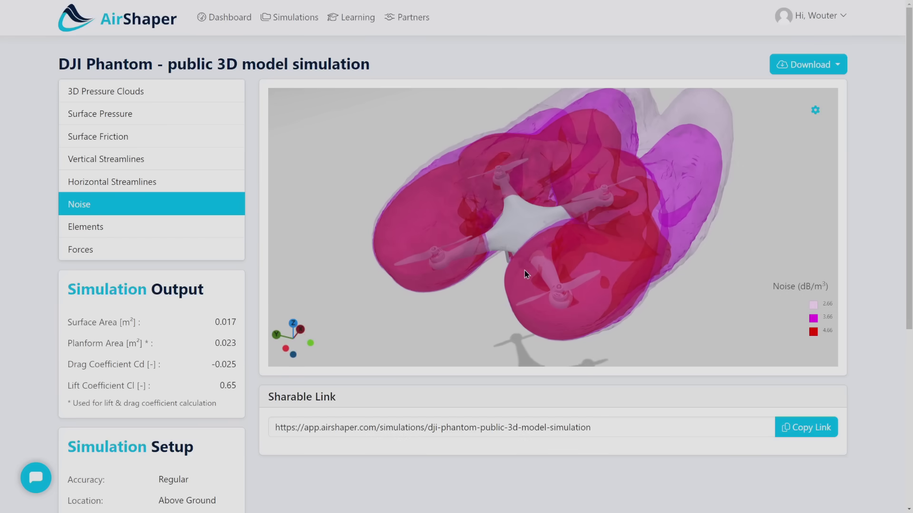
{"action": "scroll", "coordinate": [489, 268], "scroll_direction": "up", "scroll_amount": 8}
{"action": "left_click_drag", "start_coordinate": [420, 257], "coordinate": [477, 267]}
{"action": "scroll", "coordinate": [477, 266], "scroll_direction": "down", "scroll_amount": 5}
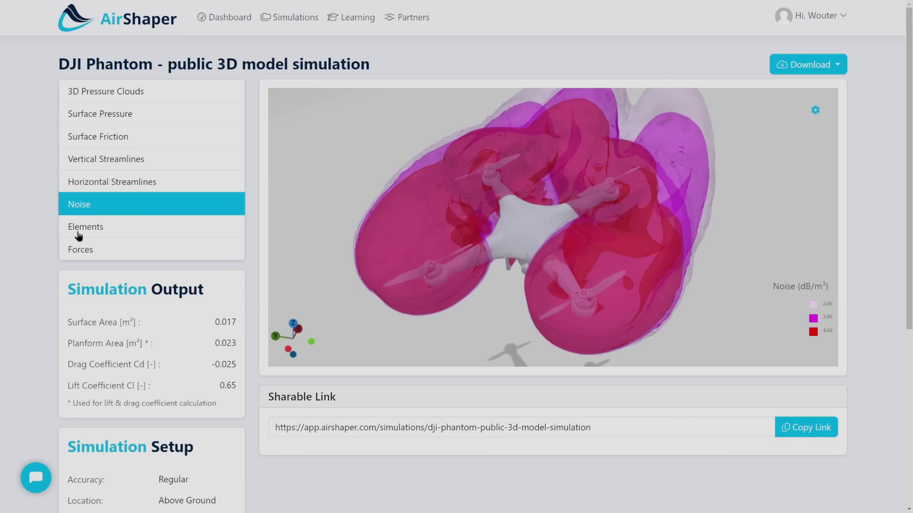
Step: Switch to Elements and compare rotors o-03, o-04 and o-02 while orbiting toward o-01
{"action": "left_click", "coordinate": [79, 233]}
{"action": "left_click", "coordinate": [602, 287]}
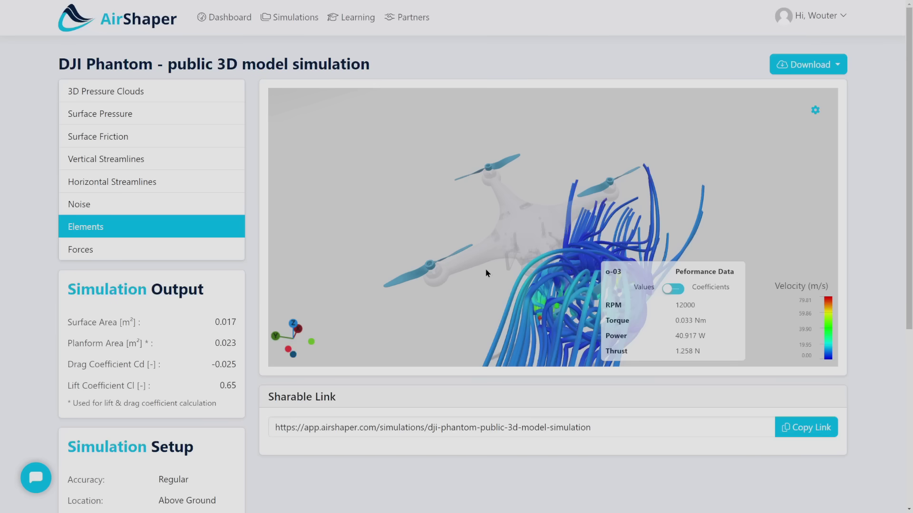
{"action": "left_click_drag", "start_coordinate": [486, 273], "coordinate": [494, 200]}
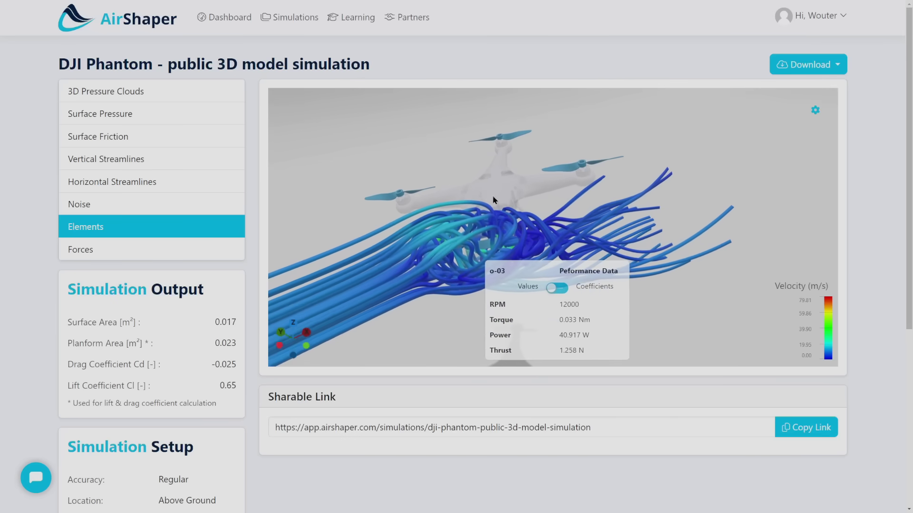
{"action": "left_click", "coordinate": [548, 174]}
{"action": "left_click", "coordinate": [504, 137]}
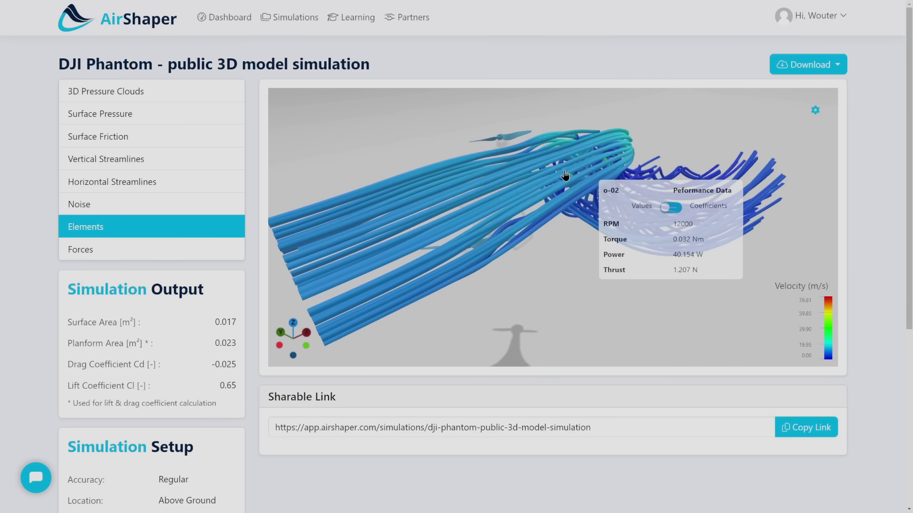
{"action": "left_click_drag", "start_coordinate": [504, 137], "coordinate": [483, 280]}
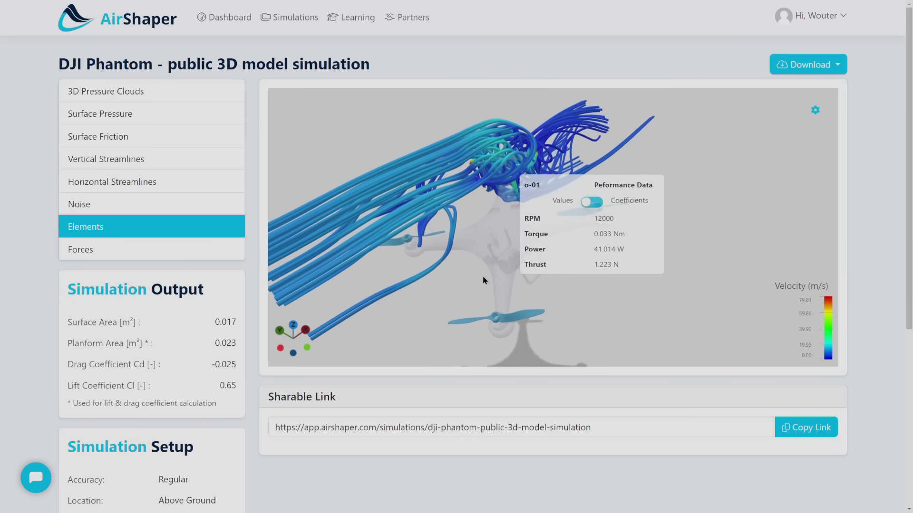
Step: Recheck rotors o-03 and o-04, ending on o-02: 12000 RPM, 0.032 Nm, 40.154 W, 1.207 N
{"action": "left_click", "coordinate": [523, 323]}
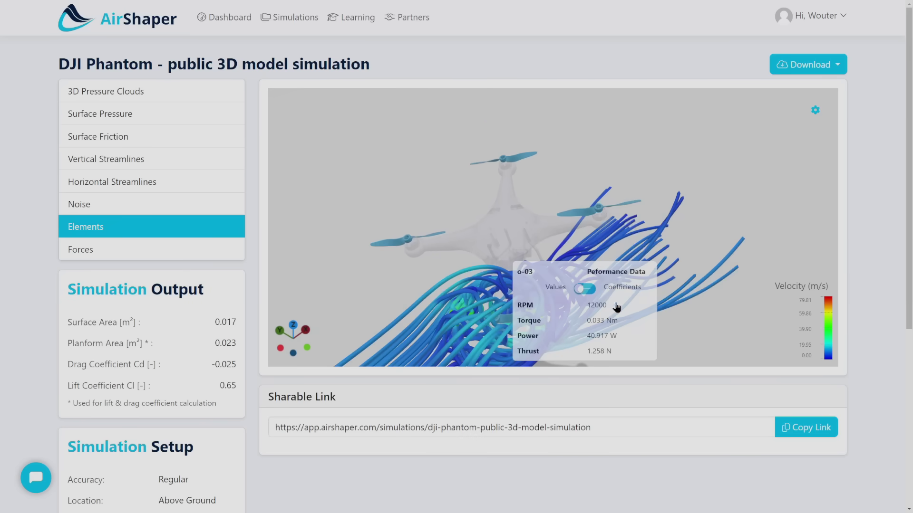
{"action": "left_click", "coordinate": [587, 217]}
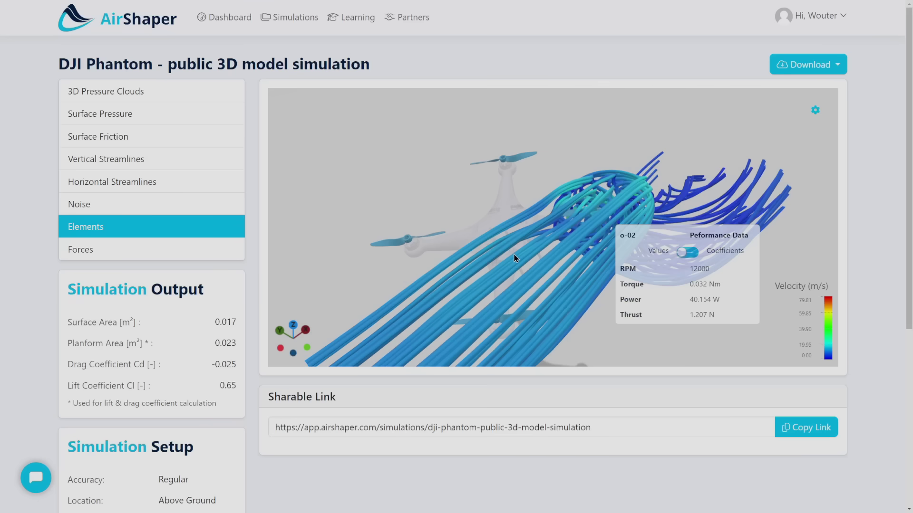
{"action": "left_click", "coordinate": [408, 240]}
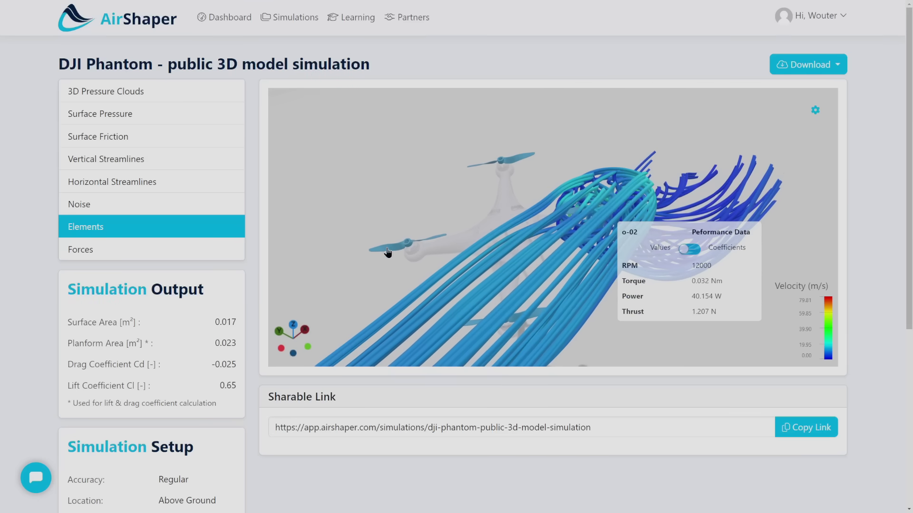
{"action": "left_click", "coordinate": [589, 212]}
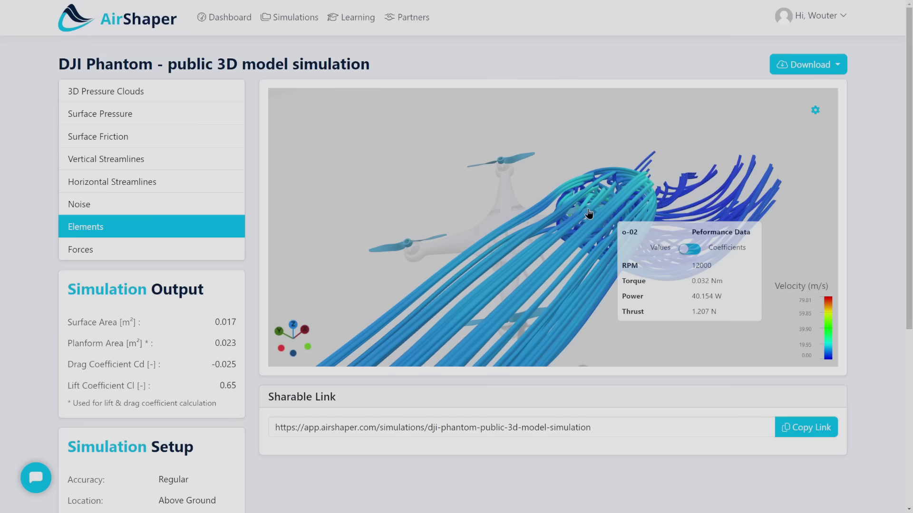
{"action": "left_click_drag", "start_coordinate": [513, 251], "coordinate": [469, 241]}
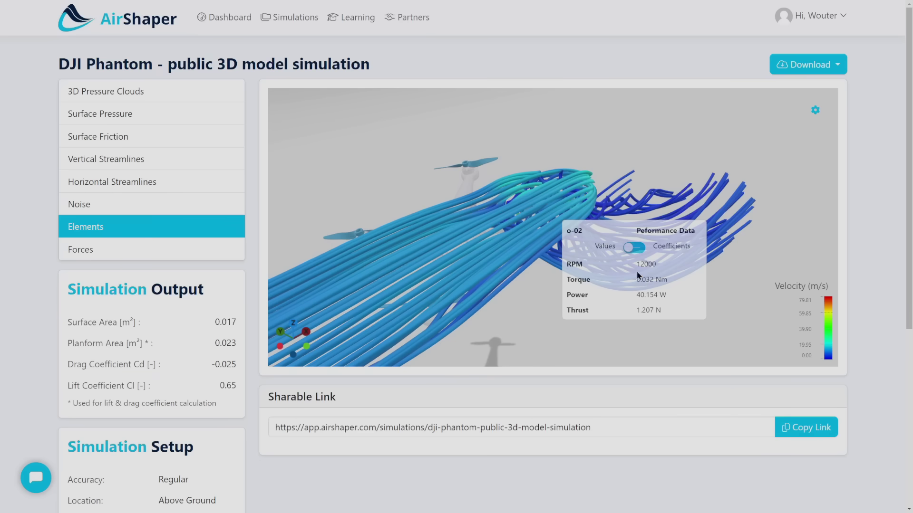
Step: Switch the rotor performance panel to coefficients and orbit around the streamlines
{"action": "left_click", "coordinate": [633, 247]}
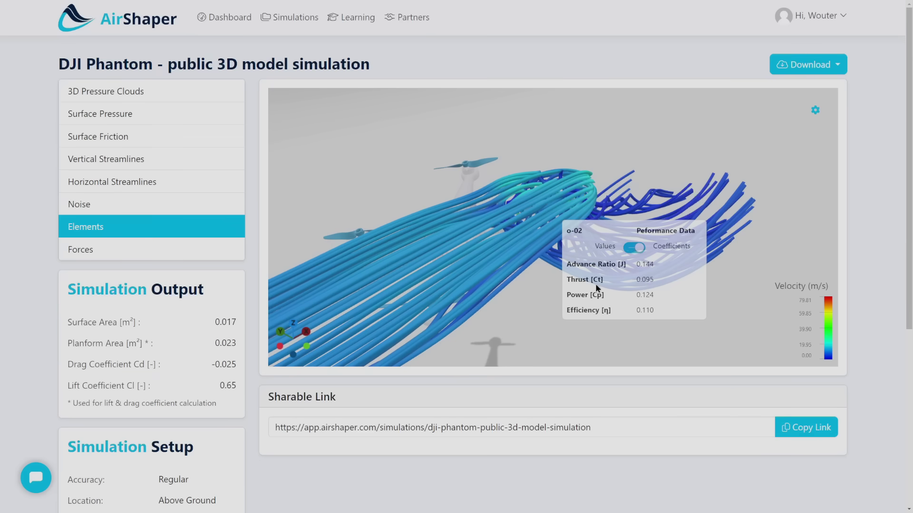
{"action": "left_click_drag", "start_coordinate": [599, 290], "coordinate": [495, 141]}
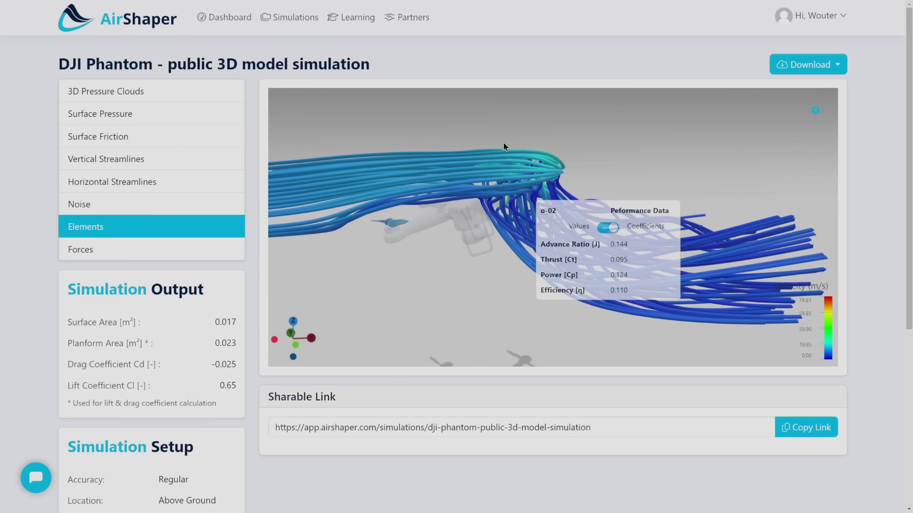
{"action": "left_click_drag", "start_coordinate": [533, 209], "coordinate": [474, 129]}
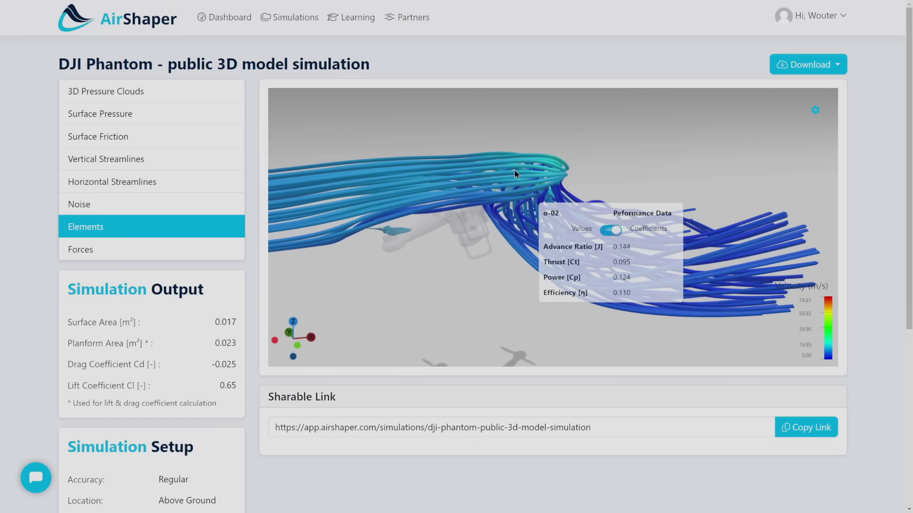
{"action": "left_click_drag", "start_coordinate": [512, 240], "coordinate": [576, 267]}
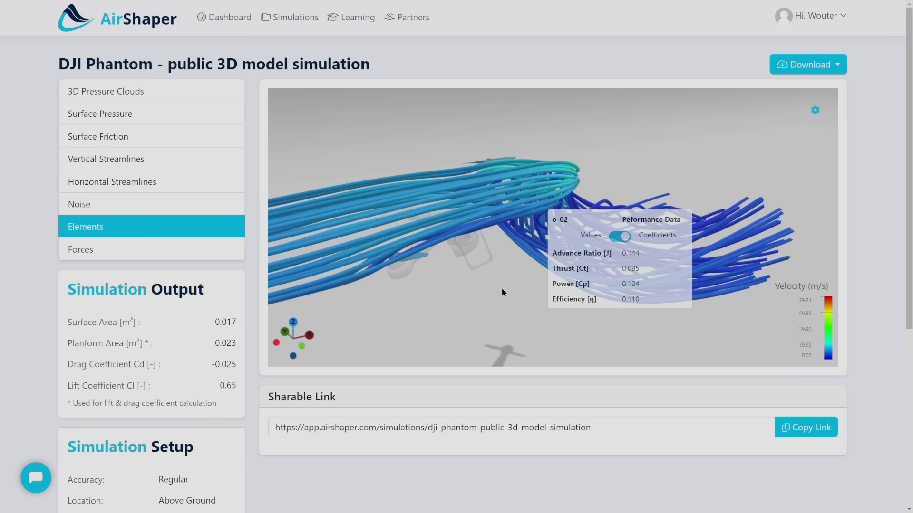
{"action": "left_click_drag", "start_coordinate": [522, 295], "coordinate": [616, 269]}
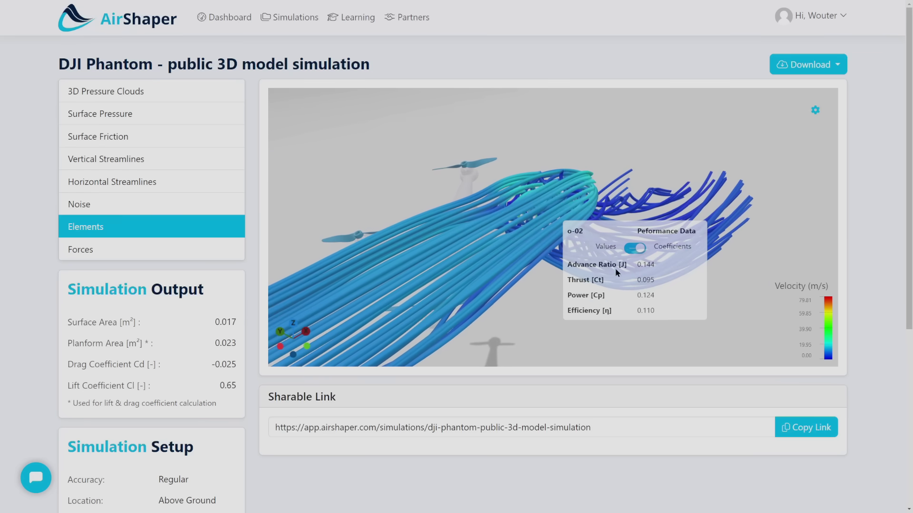
{"action": "left_click_drag", "start_coordinate": [494, 200], "coordinate": [460, 182]}
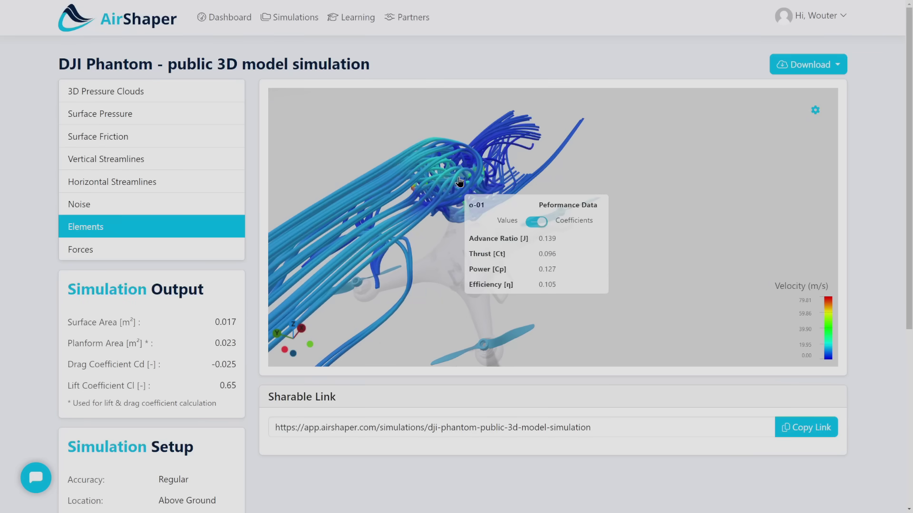
Step: Show coefficients for rotors o-04 and o-03 (advance ratio 0.139, Ct 0.099, Cp 0.126)
{"action": "left_click", "coordinate": [360, 289]}
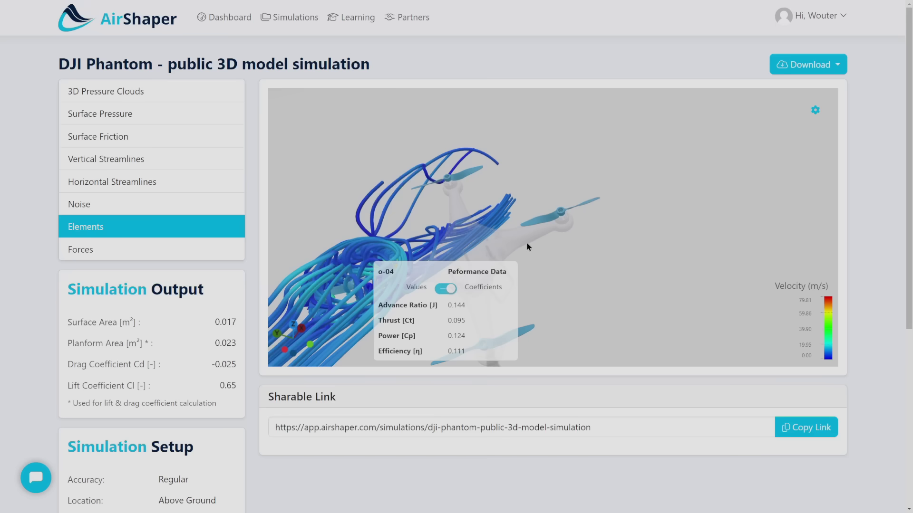
{"action": "left_click_drag", "start_coordinate": [527, 244], "coordinate": [550, 302]}
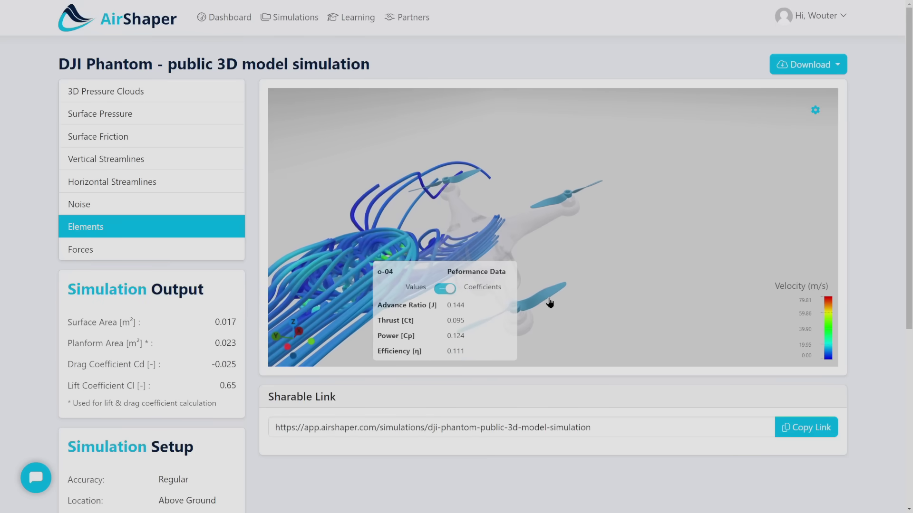
{"action": "left_click", "coordinate": [550, 302]}
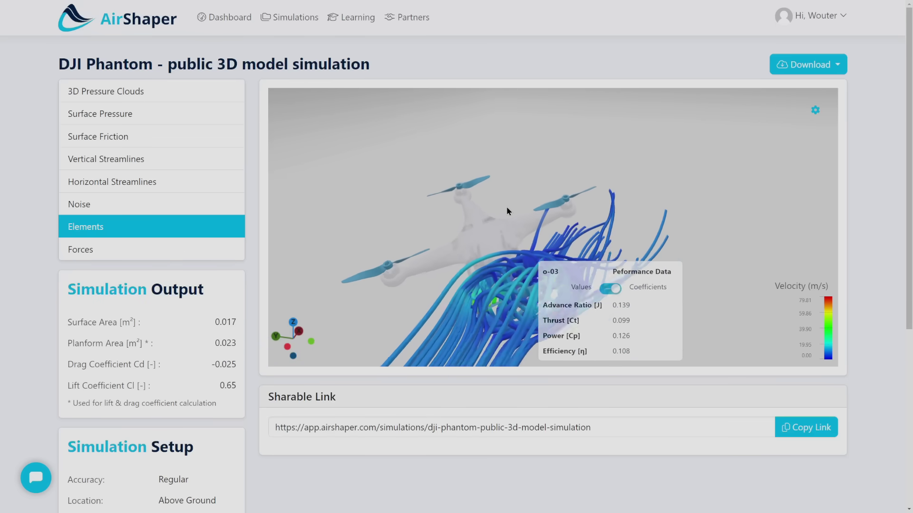
Step: Show Forces and read them for the drone body, three propellers and the camera gimbal
{"action": "left_click", "coordinate": [108, 257]}
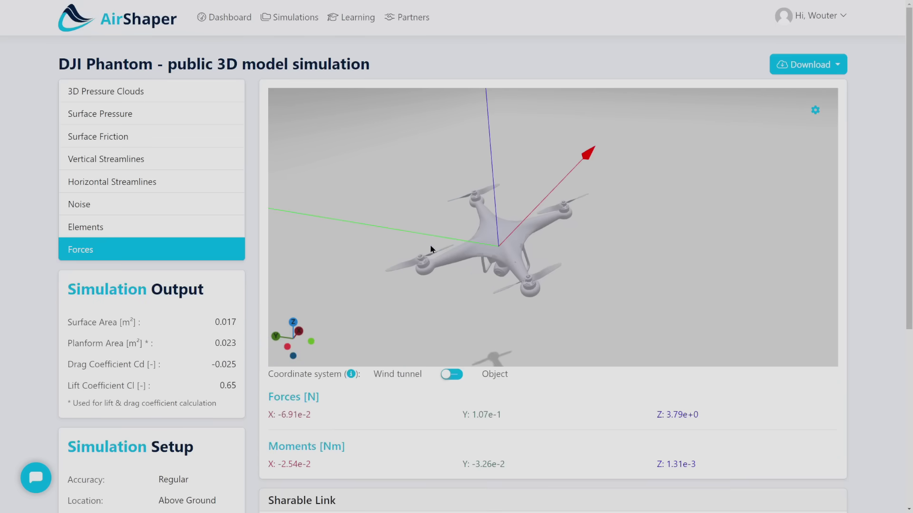
{"action": "left_click", "coordinate": [505, 257]}
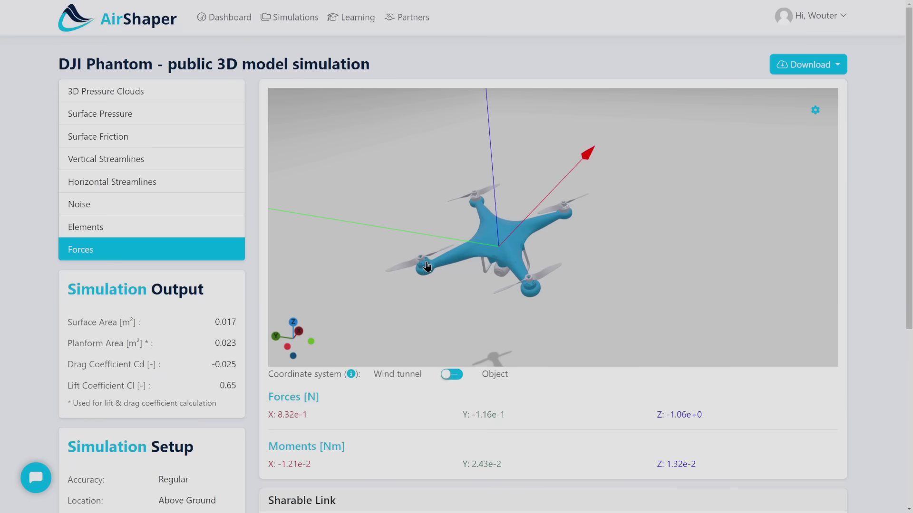
{"action": "left_click", "coordinate": [426, 267]}
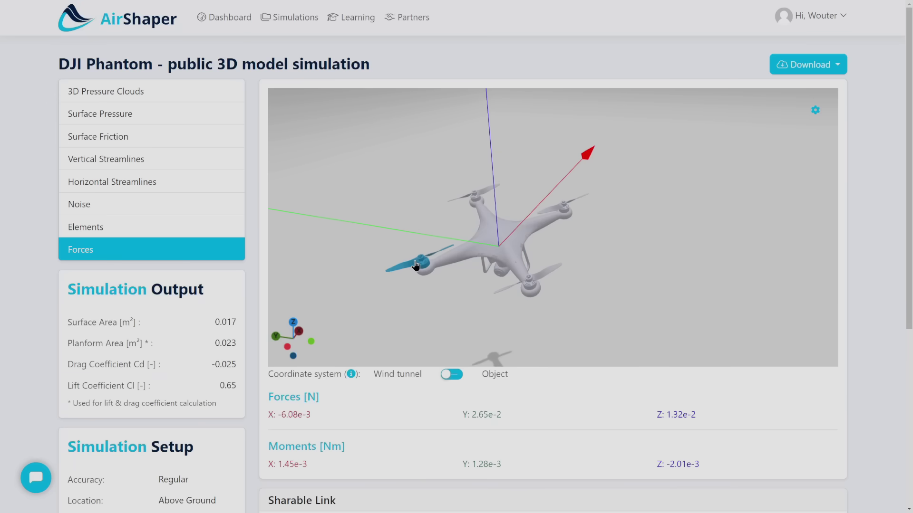
{"action": "left_click", "coordinate": [486, 194]}
{"action": "left_click", "coordinate": [564, 210]}
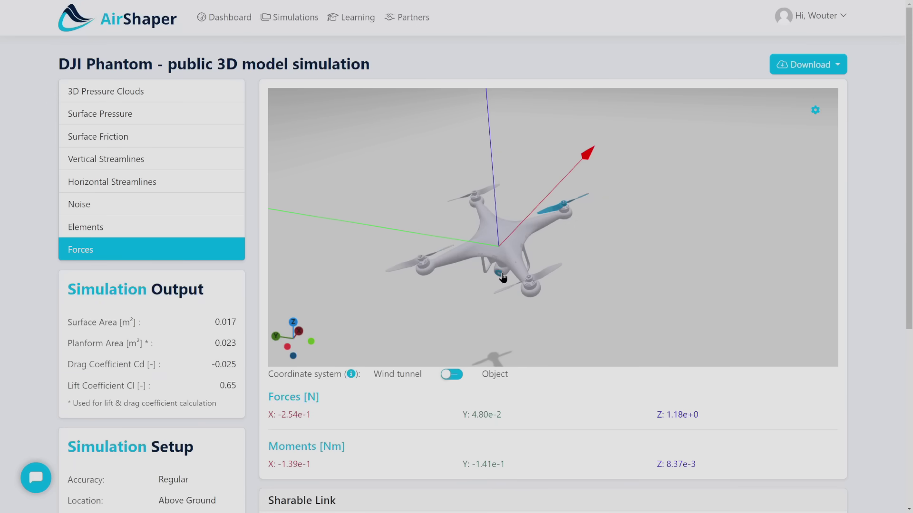
{"action": "left_click", "coordinate": [502, 274]}
{"action": "scroll", "coordinate": [495, 310], "scroll_direction": "up", "scroll_amount": 2}
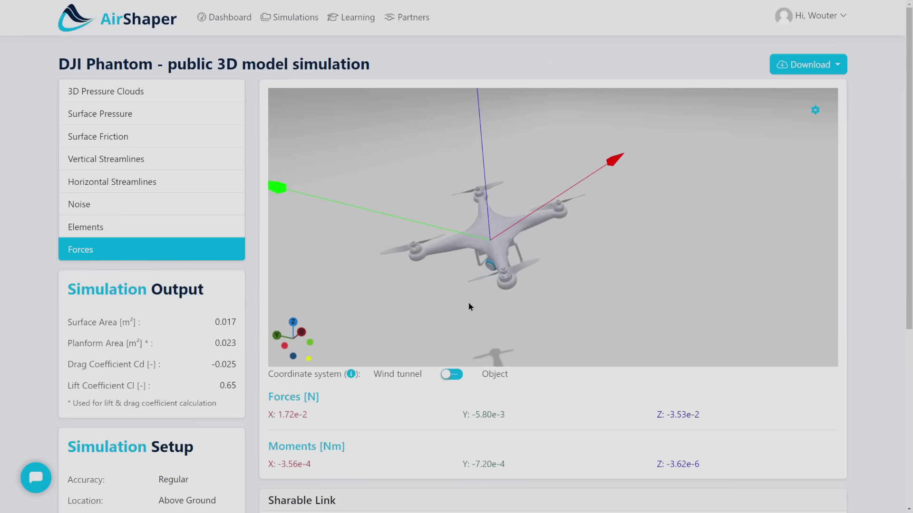
Step: Check the front propeller, isolate the camera gimbal's forces, then clear selection for whole-drone totals
{"action": "left_click", "coordinate": [523, 284]}
{"action": "scroll", "coordinate": [524, 280], "scroll_direction": "up", "scroll_amount": 2}
{"action": "scroll", "coordinate": [523, 283], "scroll_direction": "up", "scroll_amount": 5}
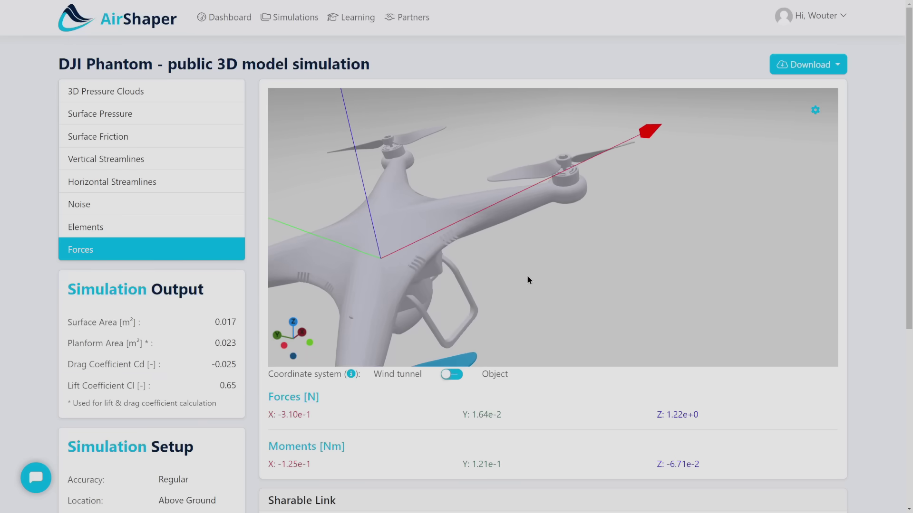
{"action": "left_click", "coordinate": [532, 269]}
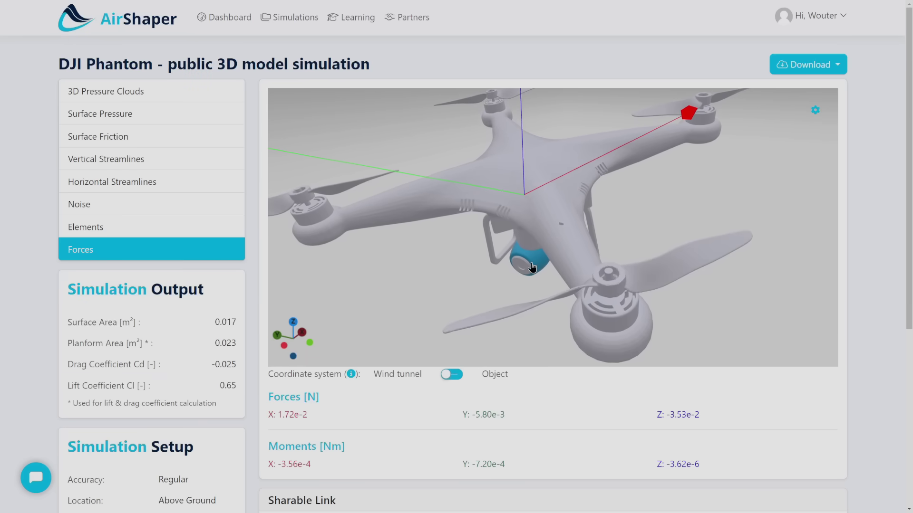
{"action": "left_click", "coordinate": [494, 280]}
{"action": "left_click", "coordinate": [493, 280]}
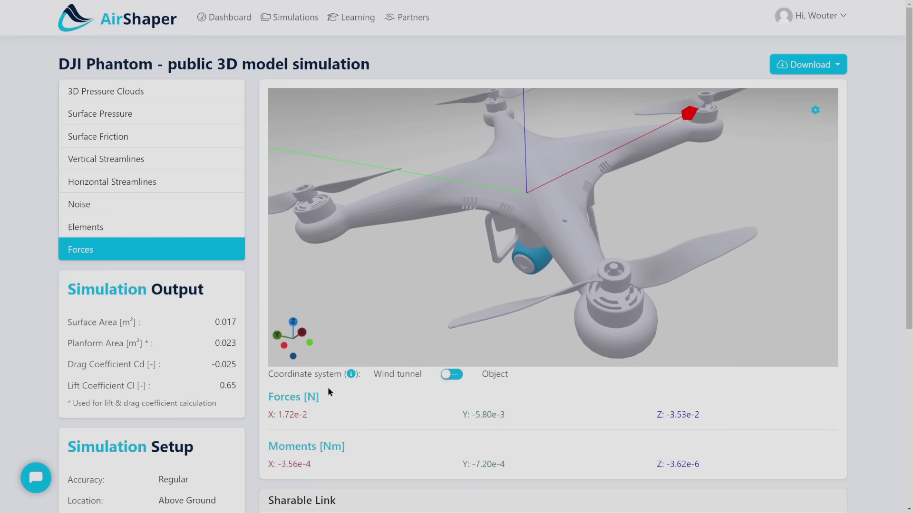
{"action": "scroll", "coordinate": [421, 302], "scroll_direction": "down", "scroll_amount": 5}
{"action": "left_click", "coordinate": [421, 303]}
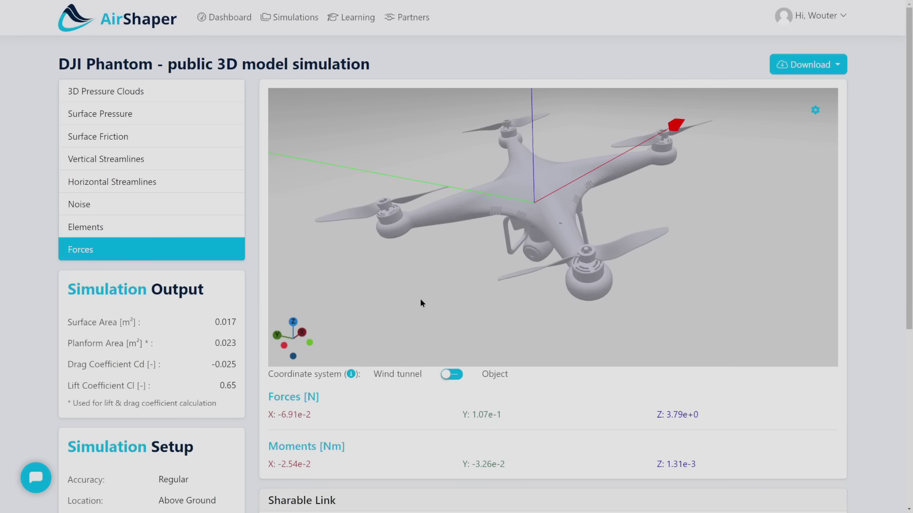
Step: Orbit the drone and check another propeller, ending on forces -0.236, 0.0733 and 1.20 N
{"action": "left_click_drag", "start_coordinate": [538, 302], "coordinate": [504, 241]}
{"action": "left_click", "coordinate": [379, 197]}
{"action": "scroll", "coordinate": [658, 267], "scroll_direction": "down", "scroll_amount": 5}
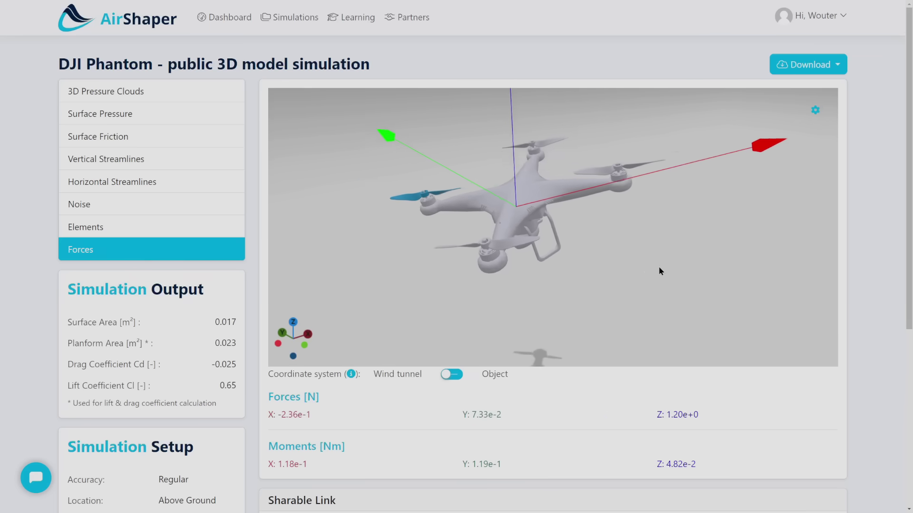
{"action": "left_click_drag", "start_coordinate": [633, 260], "coordinate": [670, 413]}
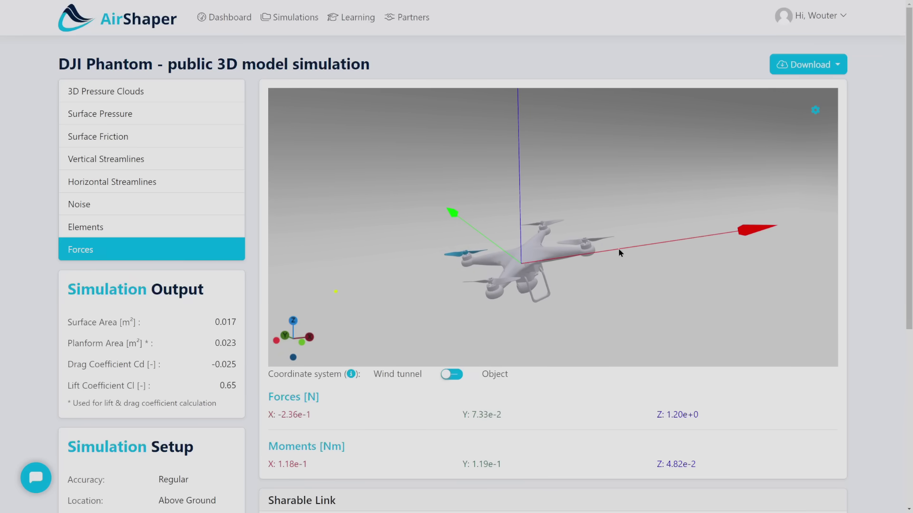
{"action": "left_click_drag", "start_coordinate": [631, 345], "coordinate": [601, 315]}
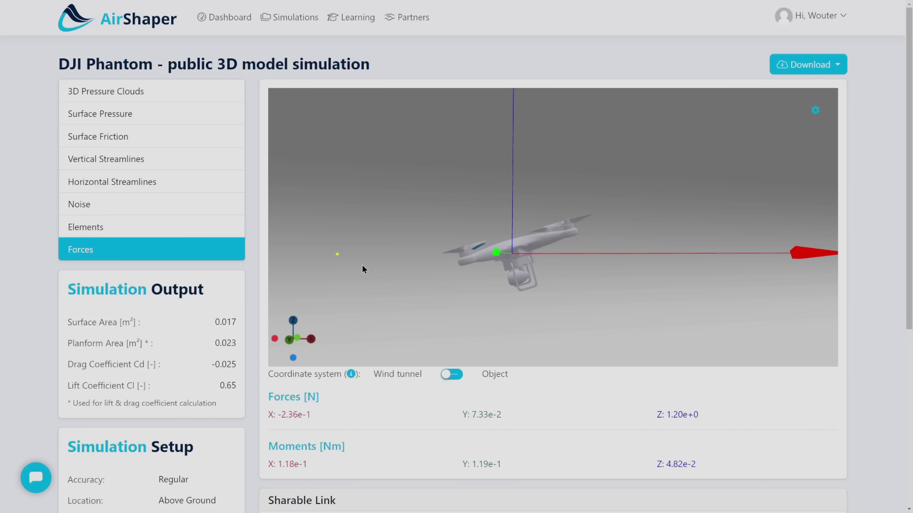
{"action": "left_click_drag", "start_coordinate": [342, 232], "coordinate": [399, 229]}
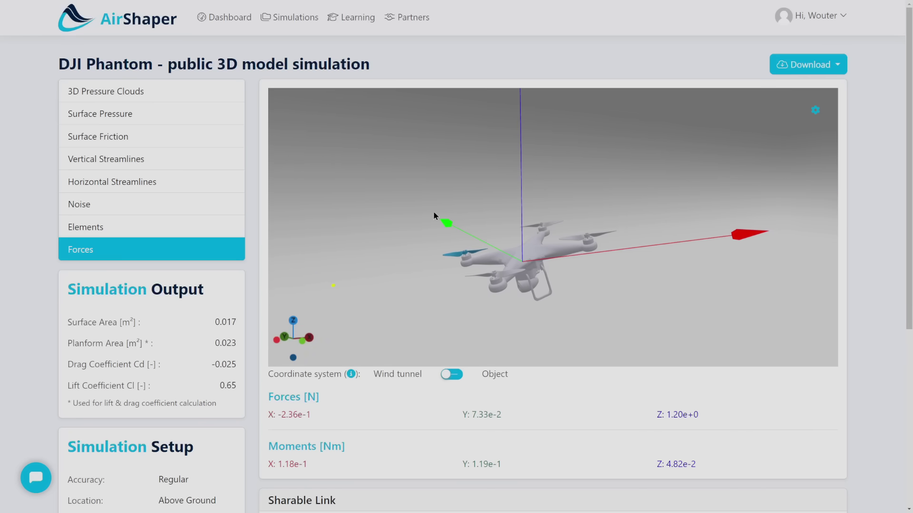
Step: Open the Download options, then cycle through pressure, friction, streamline, noise and Elements results
{"action": "left_click", "coordinate": [821, 71]}
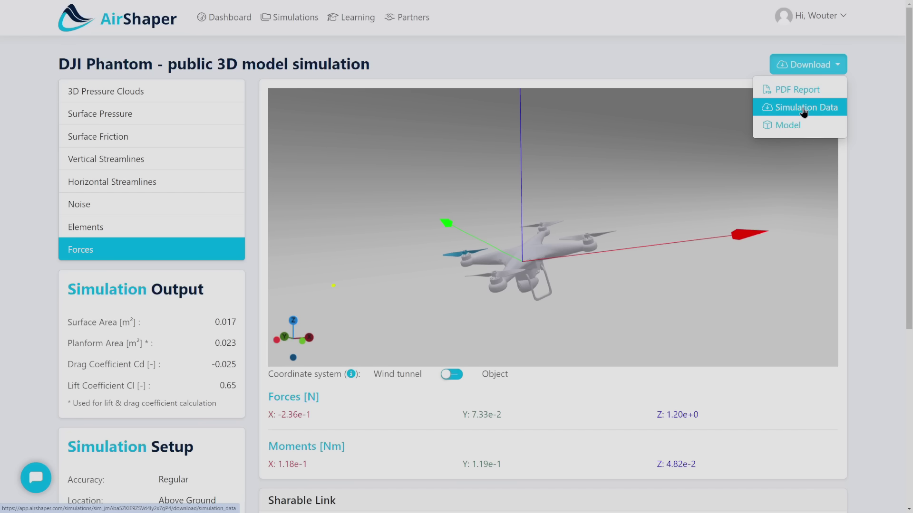
{"action": "left_click", "coordinate": [113, 185]}
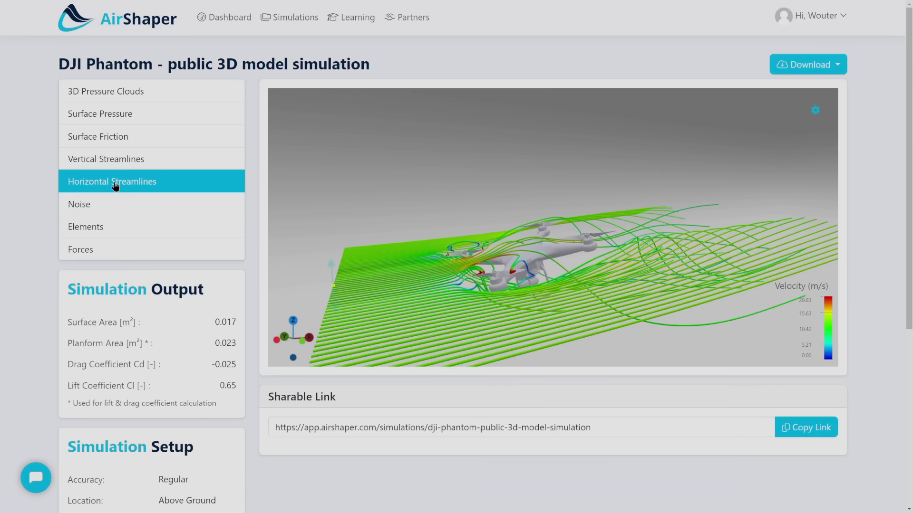
{"action": "left_click", "coordinate": [123, 163]}
{"action": "left_click", "coordinate": [126, 138]}
{"action": "left_click", "coordinate": [130, 114]}
{"action": "left_click", "coordinate": [123, 181]}
{"action": "left_click", "coordinate": [122, 203]}
{"action": "left_click", "coordinate": [109, 233]}
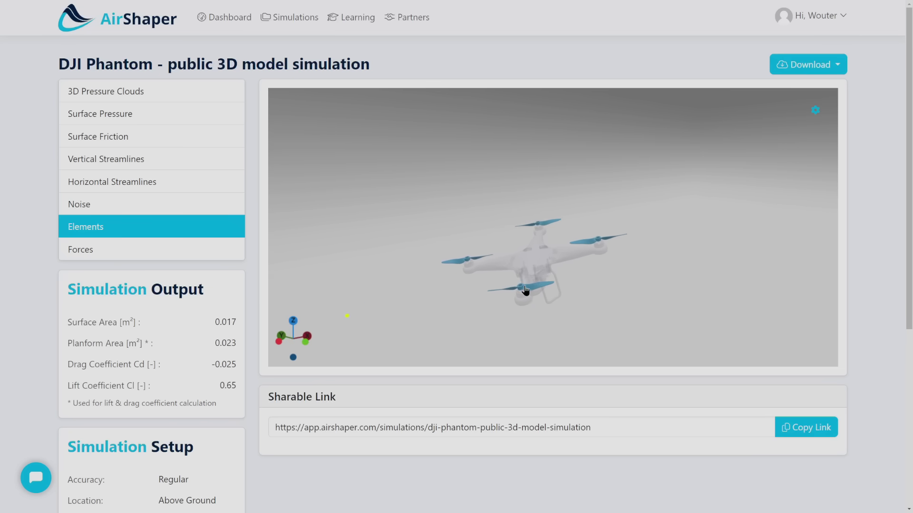
Step: Check rotors o-03 and o-04 (Ct 0.095, efficiency 0.111) and bring up the PDF Report, Simulation Data and Model downloads
{"action": "left_click", "coordinate": [525, 290]}
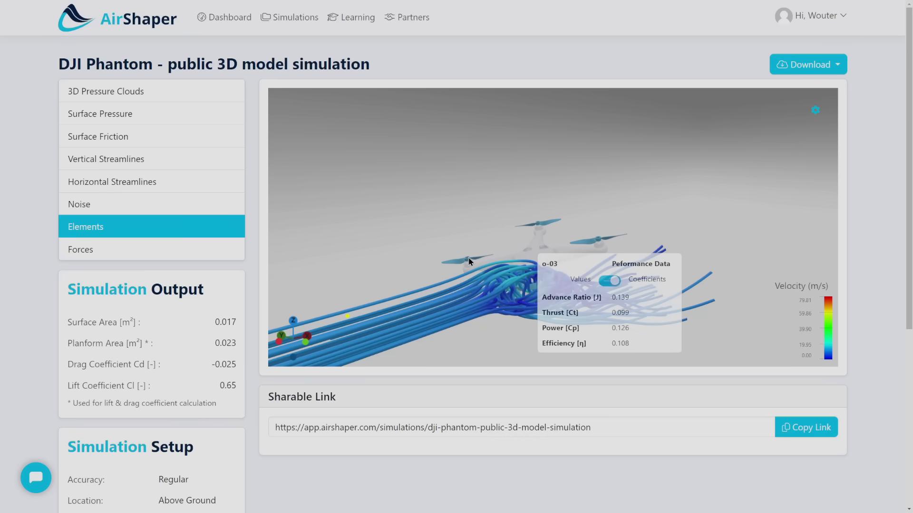
{"action": "left_click", "coordinate": [514, 241]}
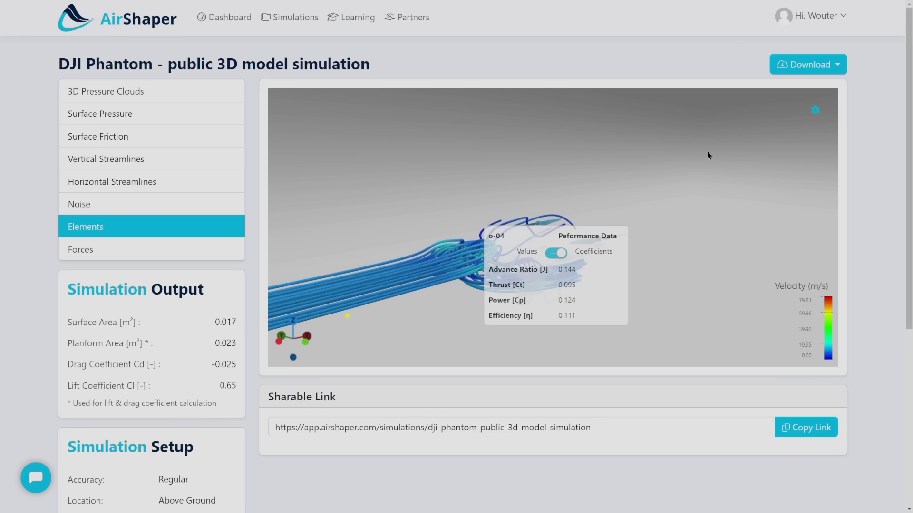
{"action": "left_click", "coordinate": [822, 70]}
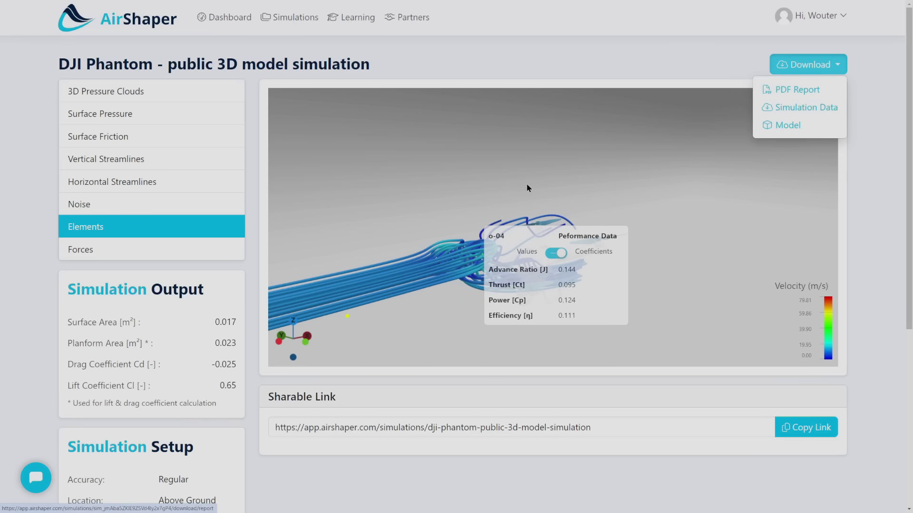
Step: Switch to the downloaded dji_phantom PDF report and scroll past the project details to the bounding box page
{"action": "key", "text": "alt+Tab"}
{"action": "key", "text": "Tab"}
{"action": "key", "text": "alt+Tab"}
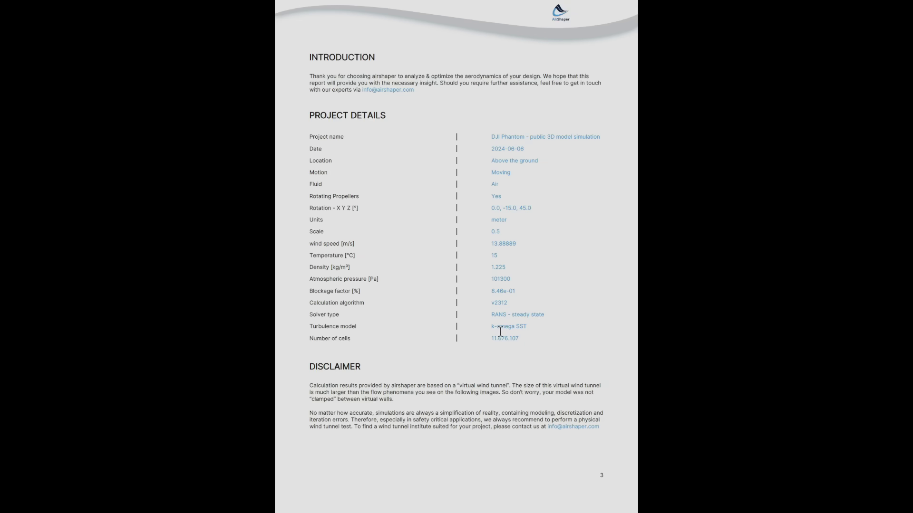
{"action": "scroll", "coordinate": [502, 332], "scroll_direction": "down", "scroll_amount": 3}
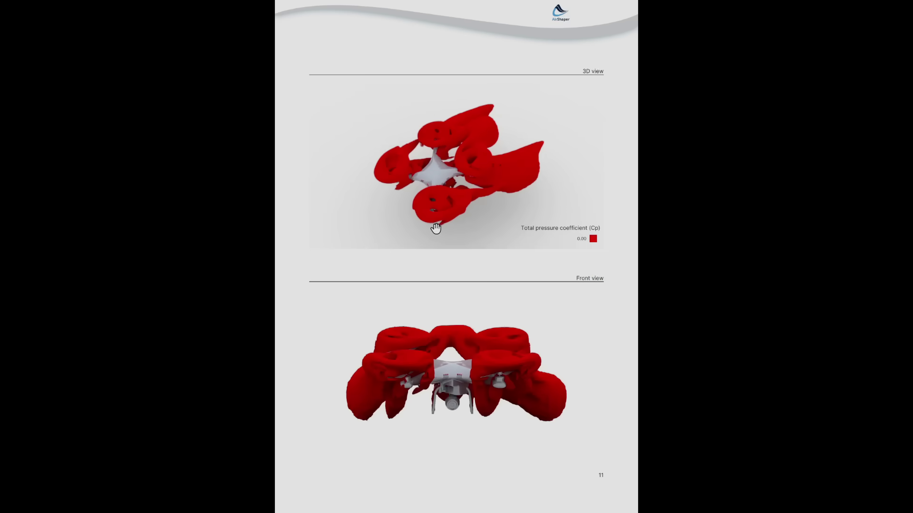
Step: Scroll on through the PDF report to page 16's Surface Friction section
{"action": "scroll", "coordinate": [434, 229], "scroll_direction": "down", "scroll_amount": 1}
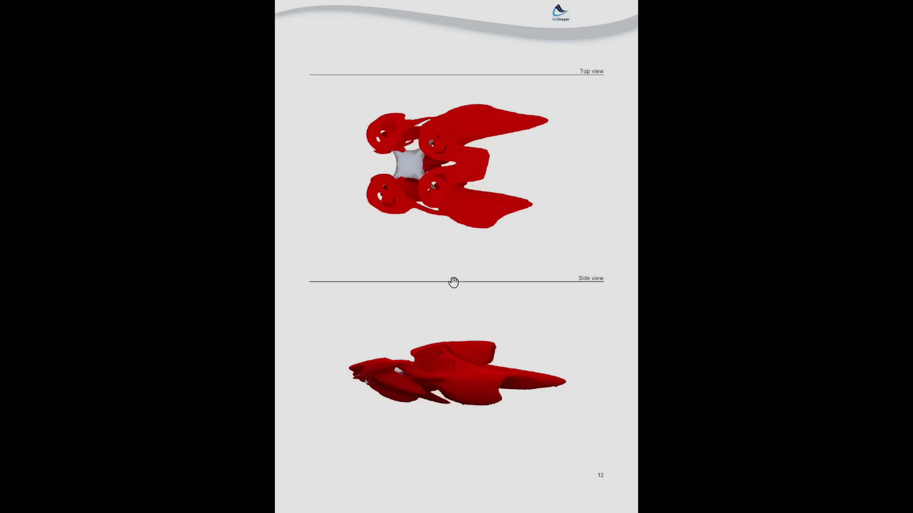
{"action": "scroll", "coordinate": [452, 282], "scroll_direction": "down", "scroll_amount": 1}
{"action": "scroll", "coordinate": [453, 282], "scroll_direction": "down", "scroll_amount": 1}
{"action": "scroll", "coordinate": [455, 283], "scroll_direction": "down", "scroll_amount": 1}
{"action": "scroll", "coordinate": [456, 284], "scroll_direction": "down", "scroll_amount": 5}
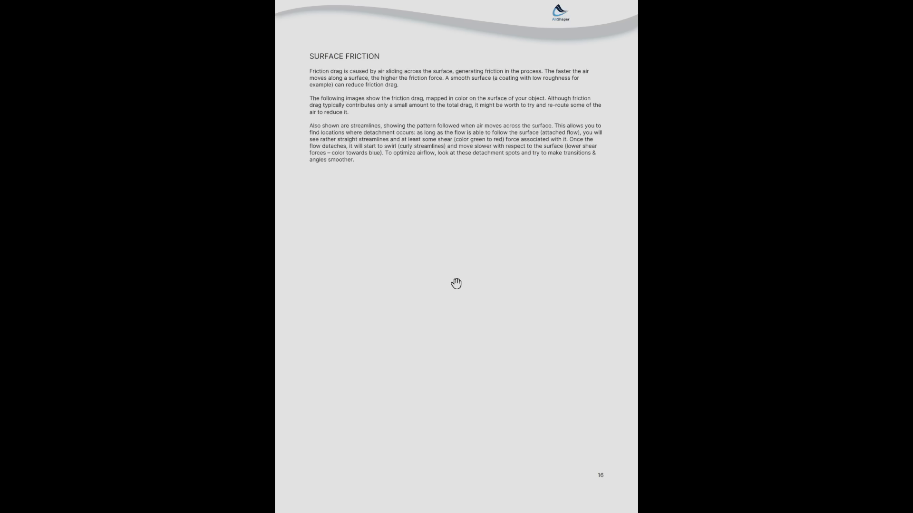
{"action": "scroll", "coordinate": [456, 284], "scroll_direction": "down", "scroll_amount": 4}
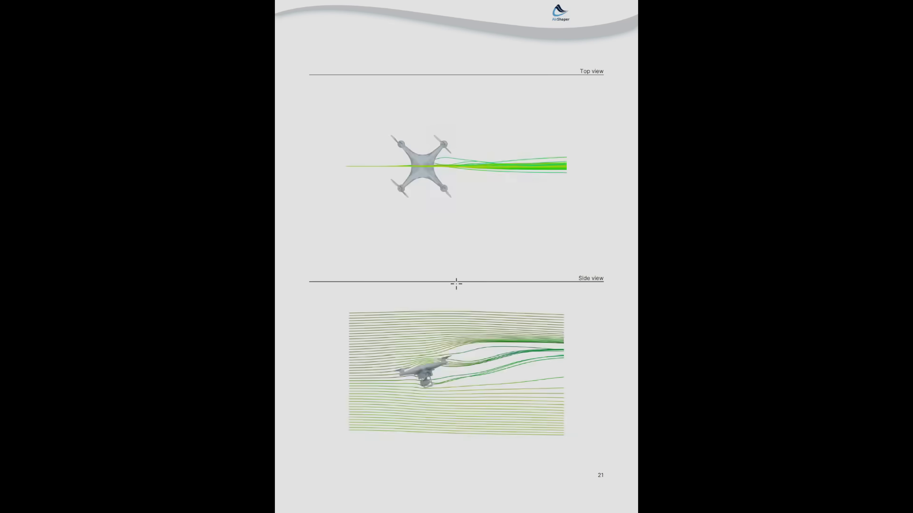